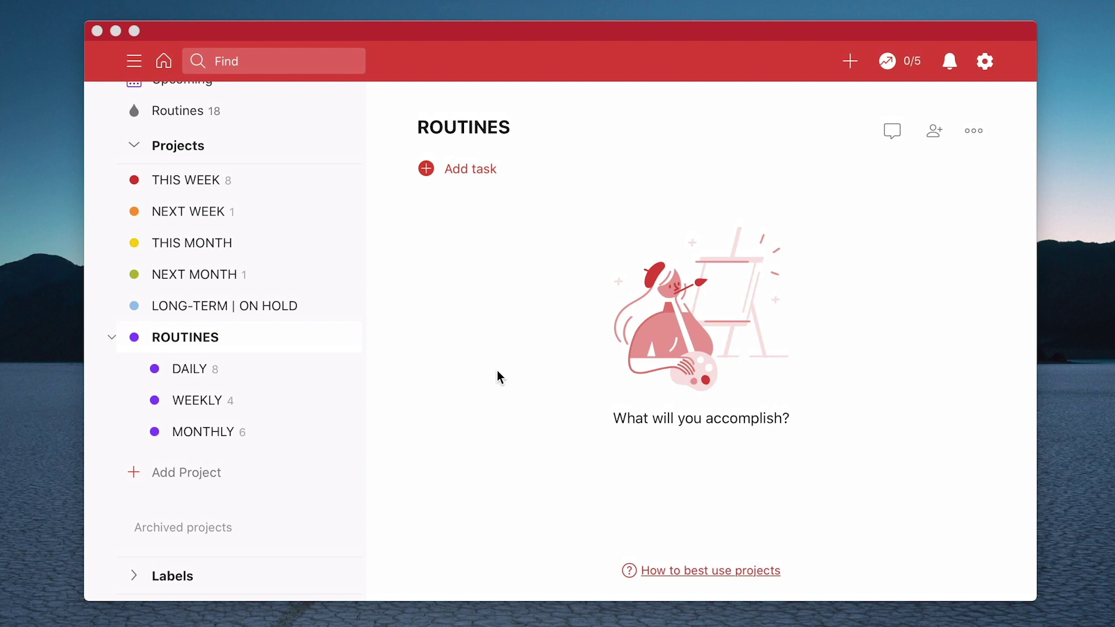
click(194, 182)
click(194, 181)
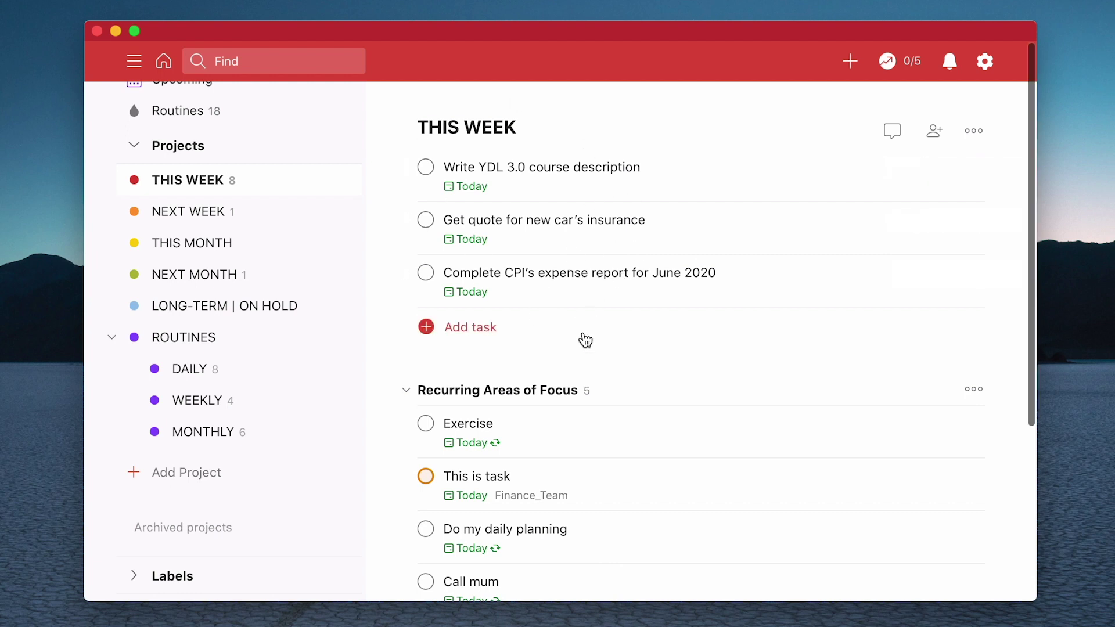
scroll(579, 338, down, 5)
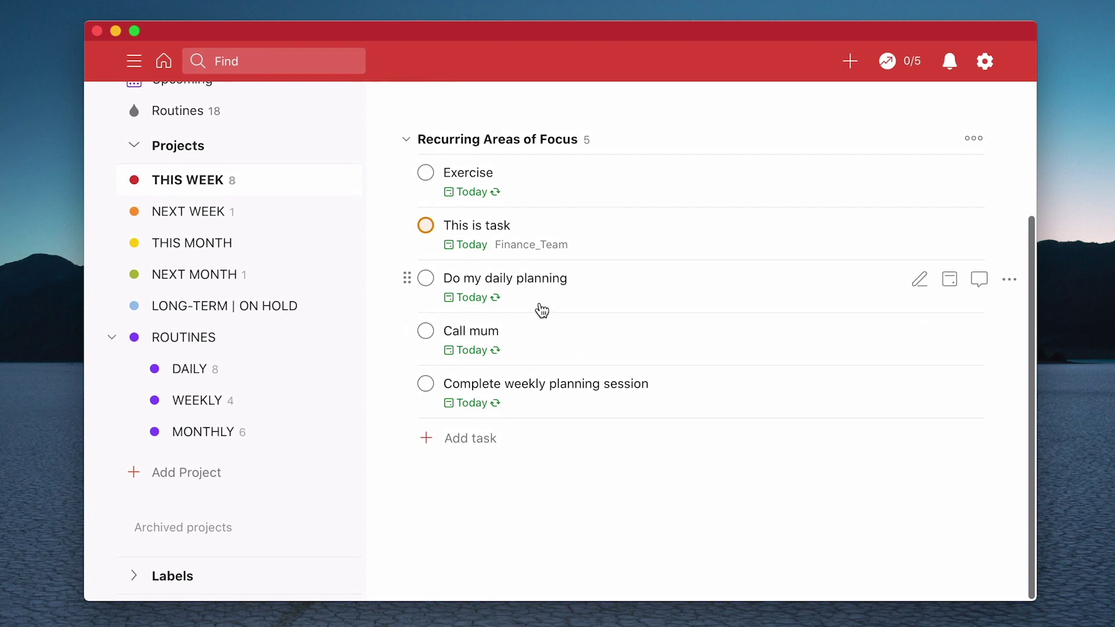
scroll(540, 310, up, 2)
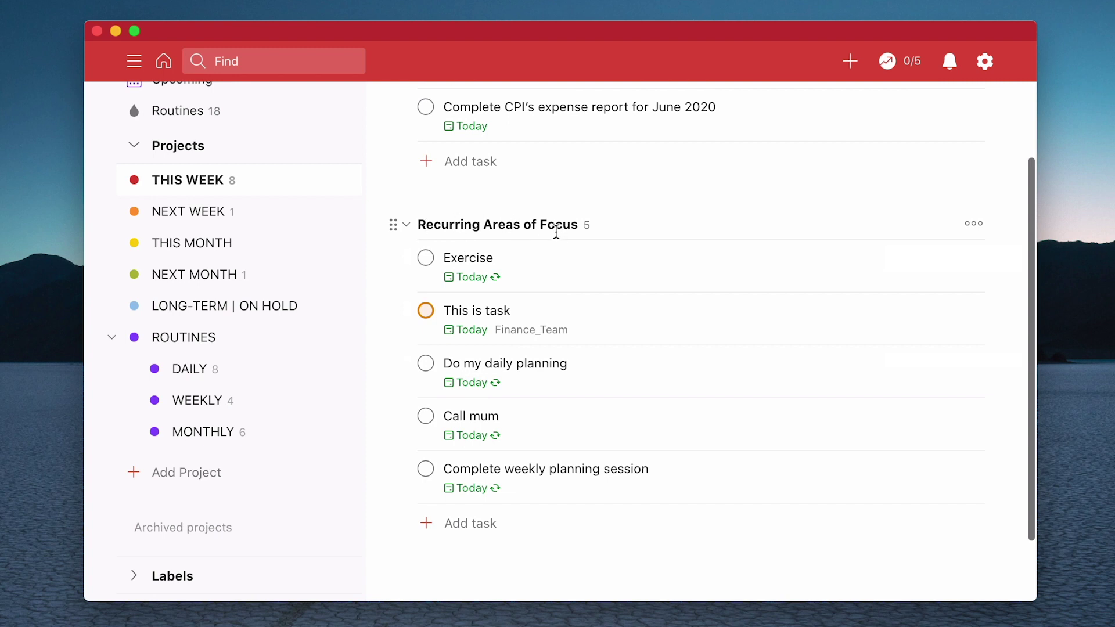
click(406, 226)
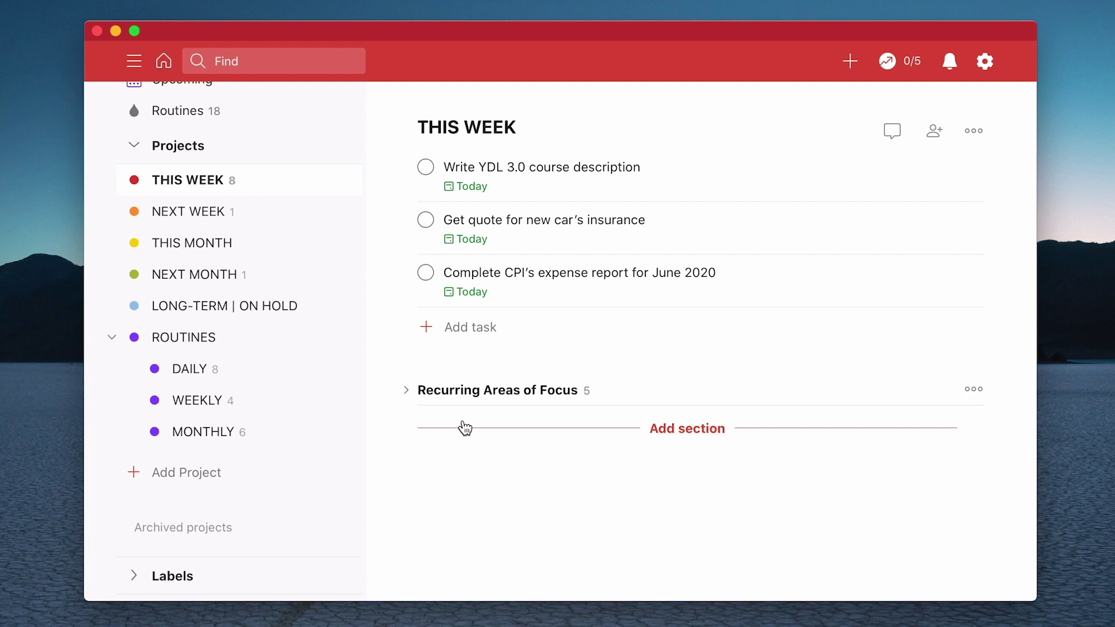
click(406, 392)
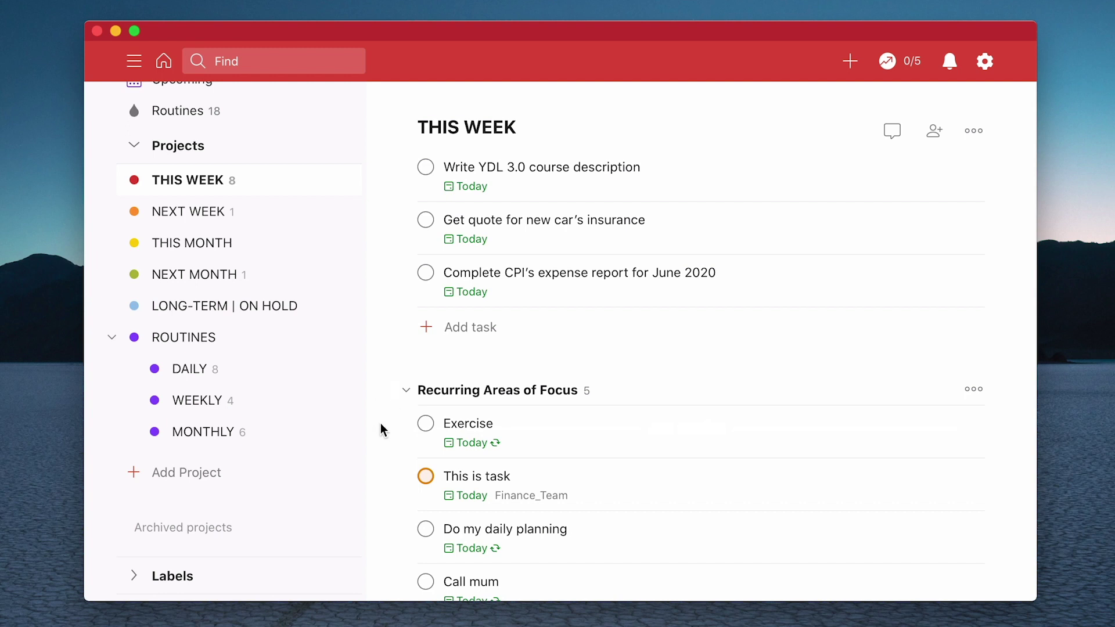
click(195, 343)
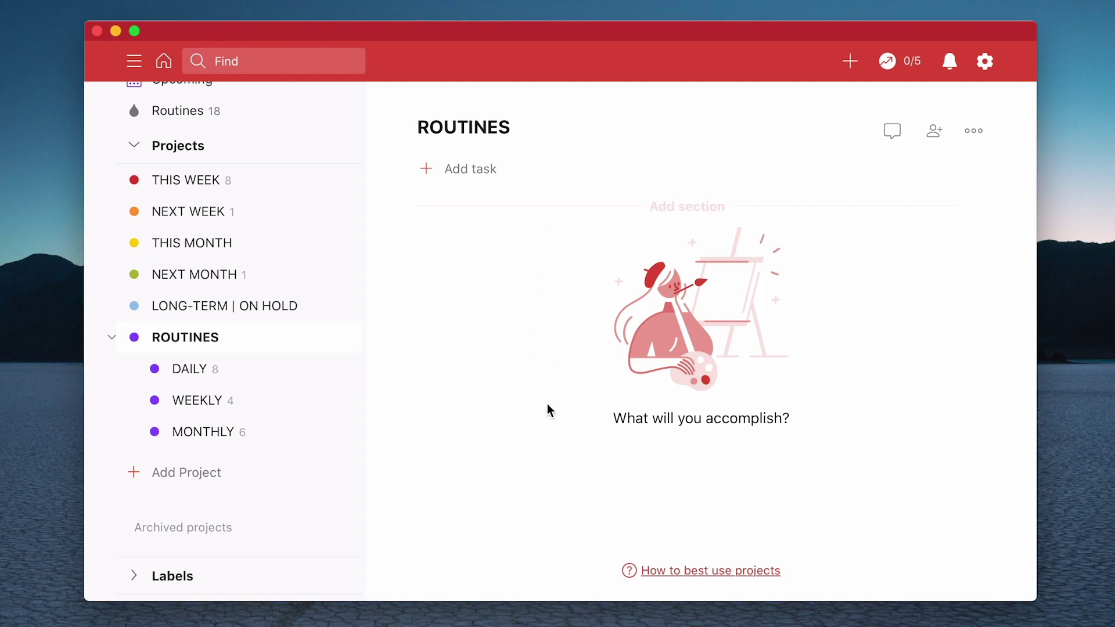
Step: Add a section named DAILY to the ROUTINES project
mouse_move(553, 208)
click(984, 138)
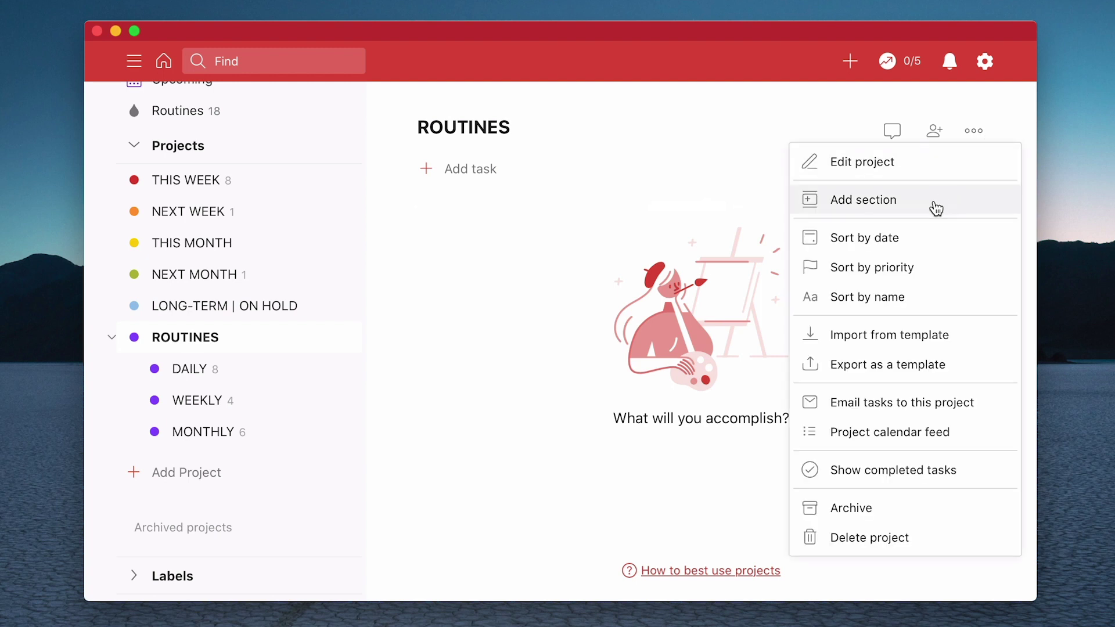
click(936, 208)
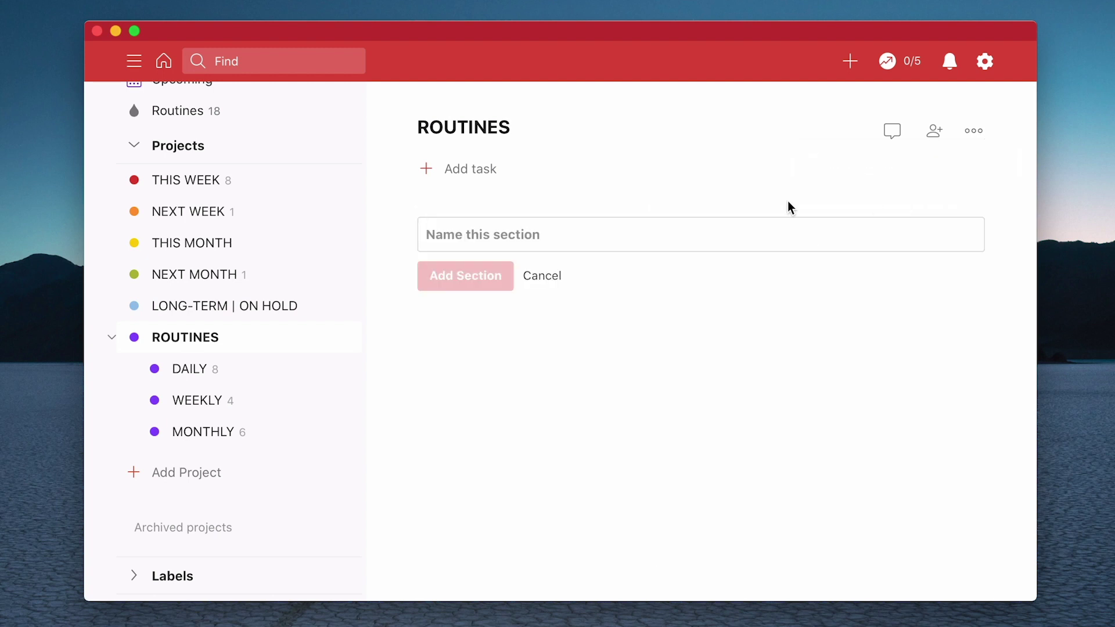
text(DAILY)
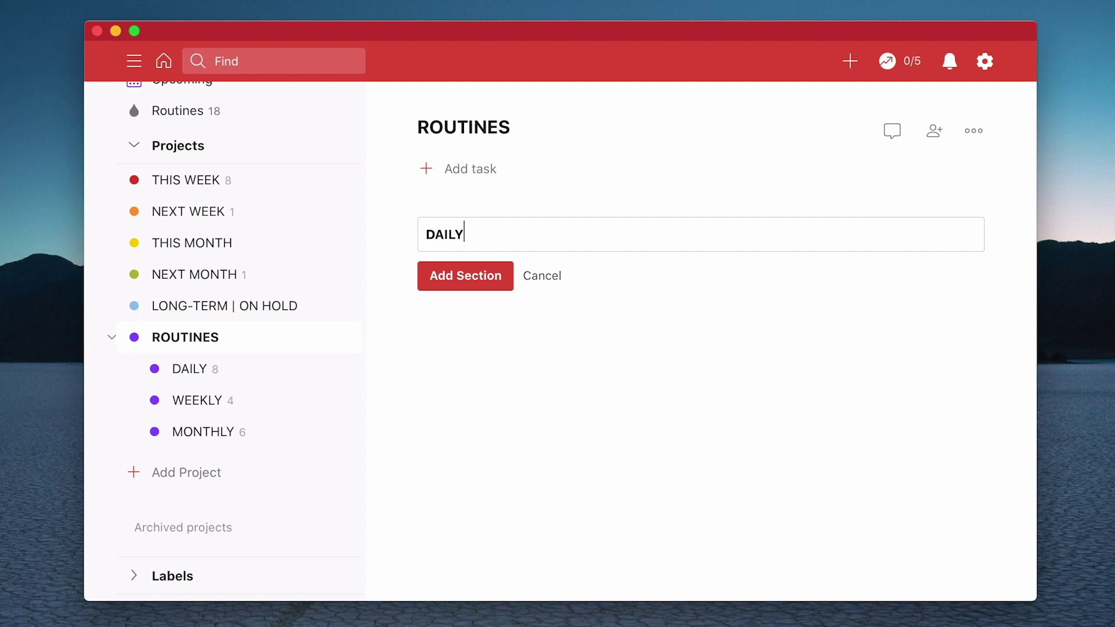
click(500, 281)
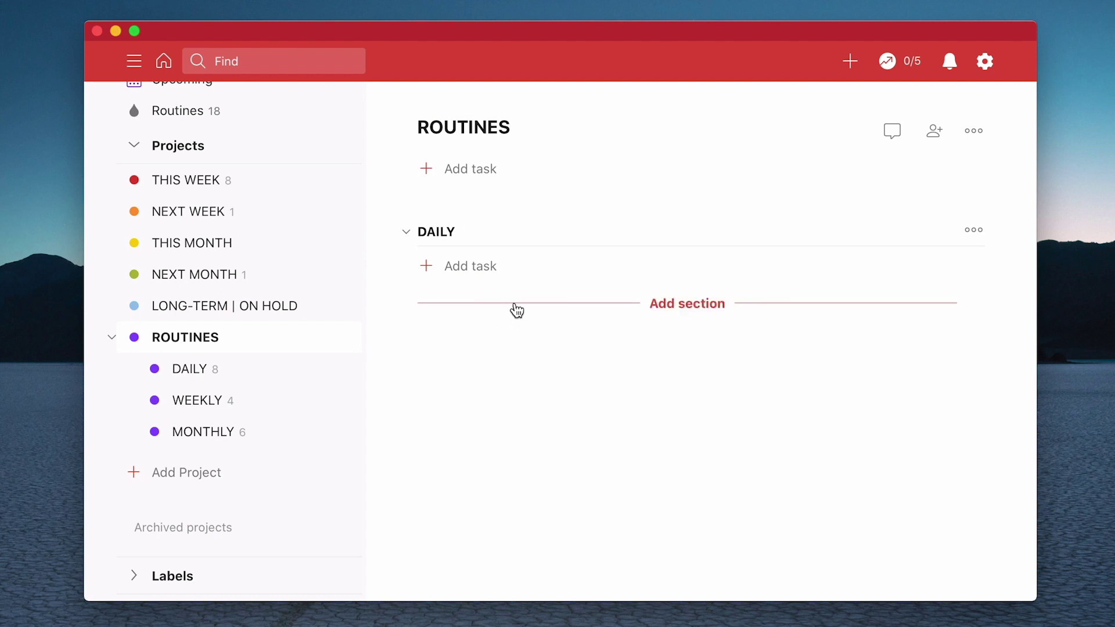
Step: Add WEEKLY and MONTHLY sections below DAILY
click(515, 304)
text(E)
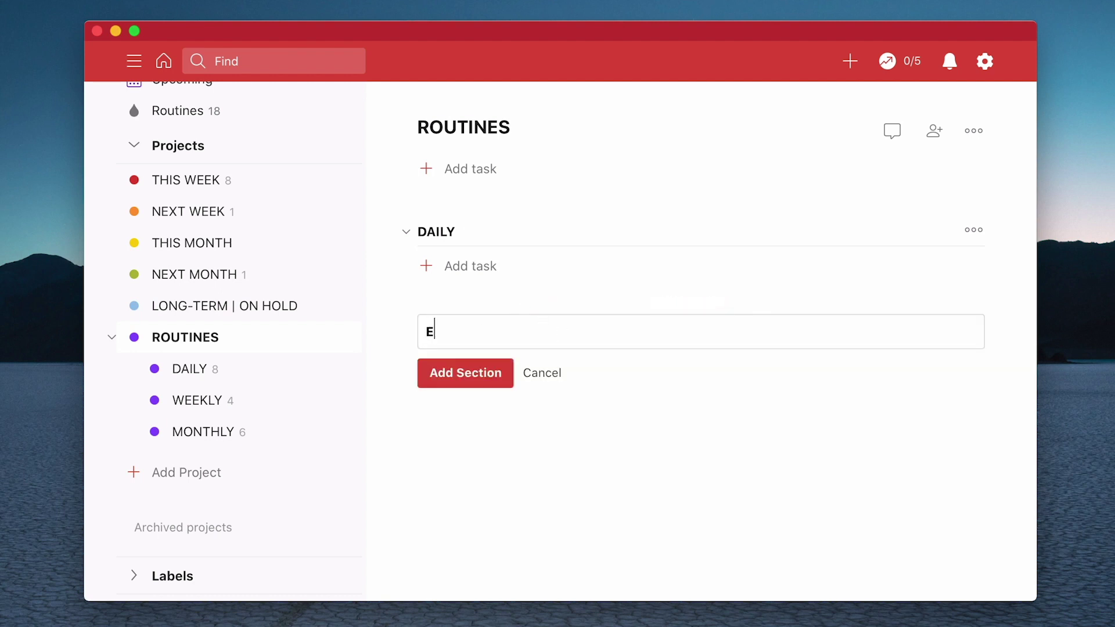
key(BackSpace)
text(WEEKLY)
click(475, 374)
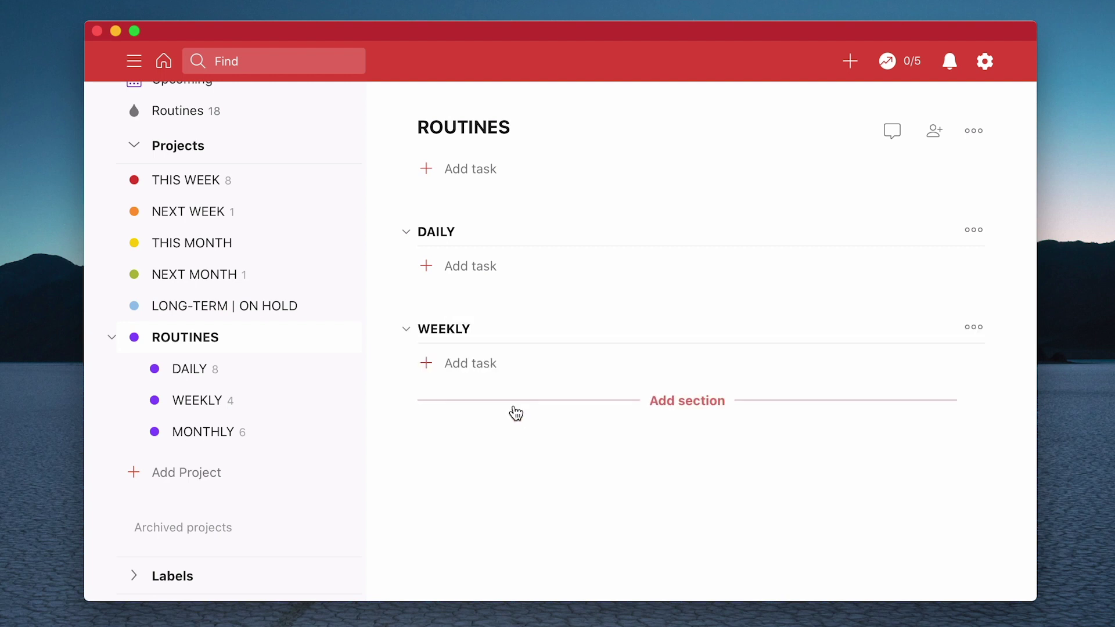
click(525, 405)
text(MO)
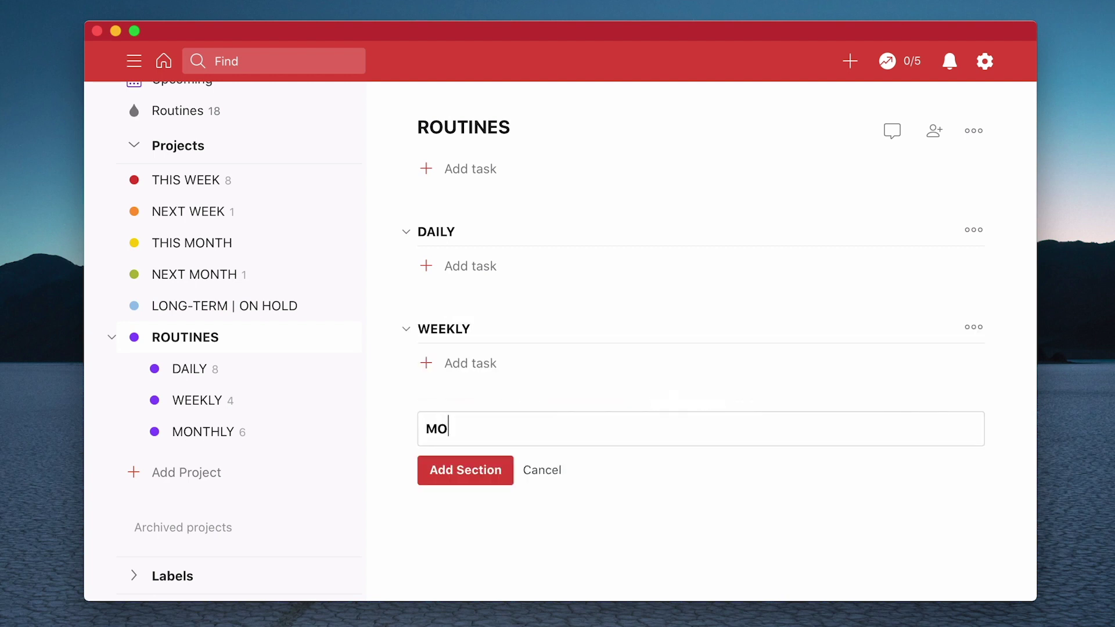
text(NTHLY)
click(497, 479)
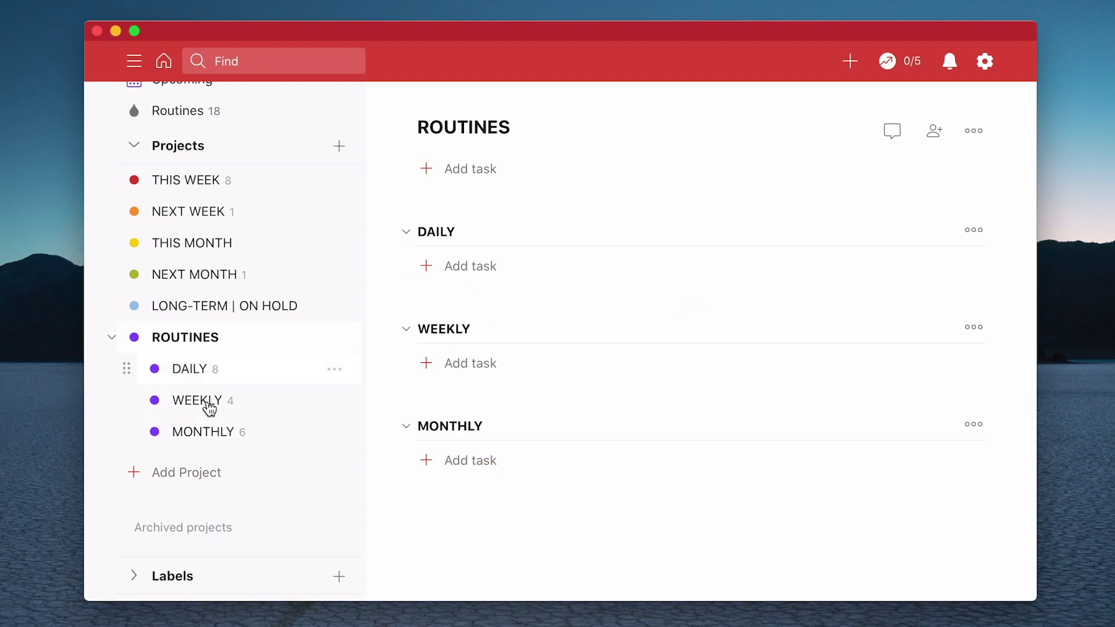
Step: Open the DAILY sub-project and select all eight daily tasks
click(188, 372)
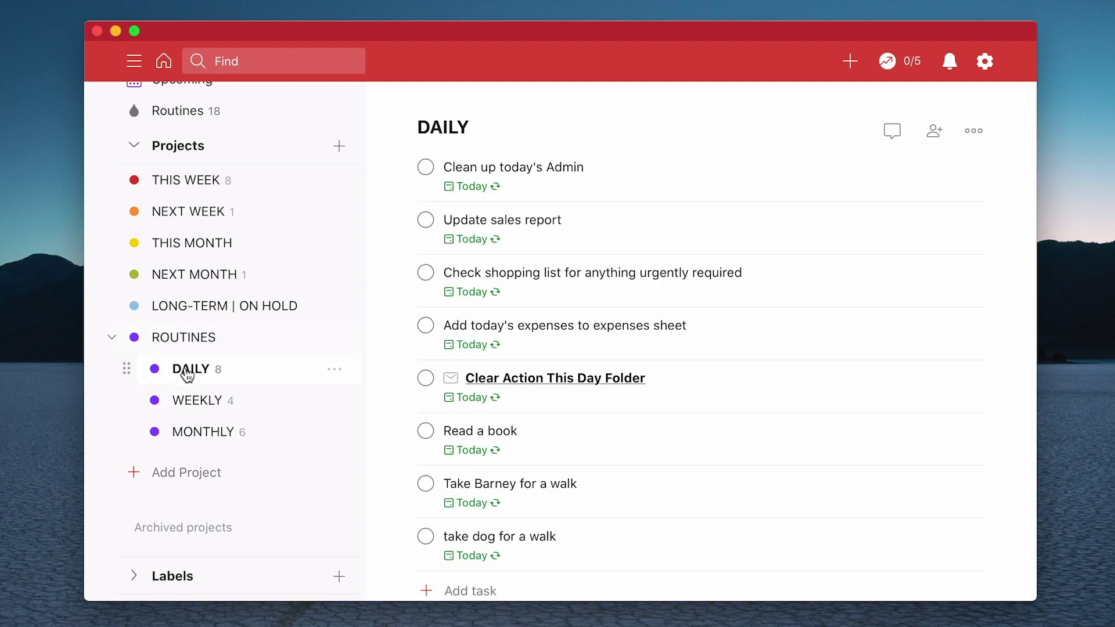
super+click(405, 168)
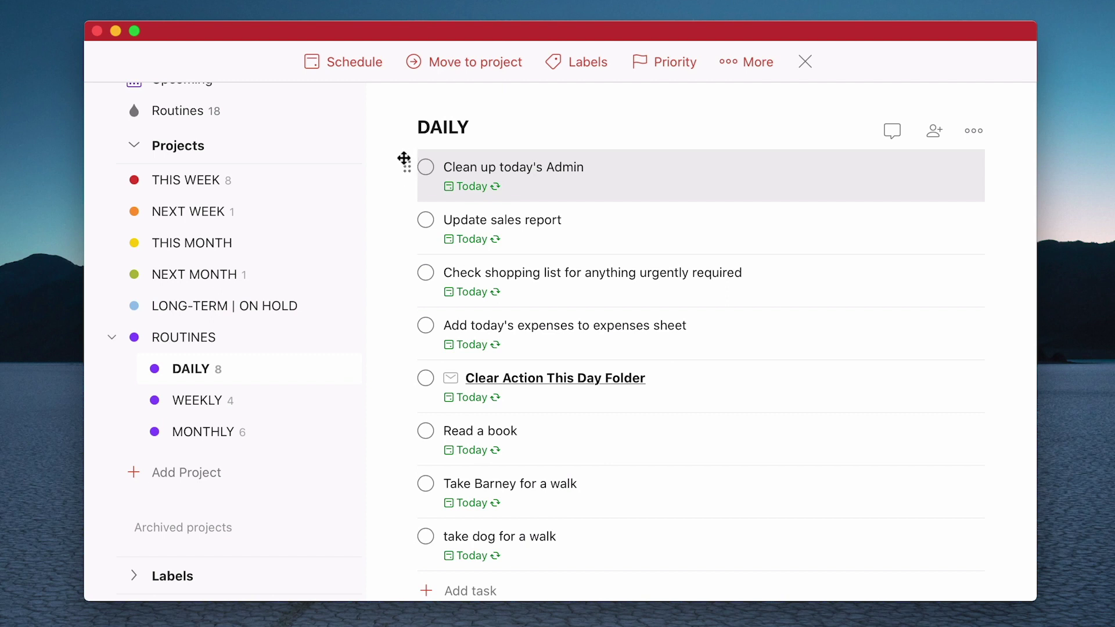
shift+click(408, 538)
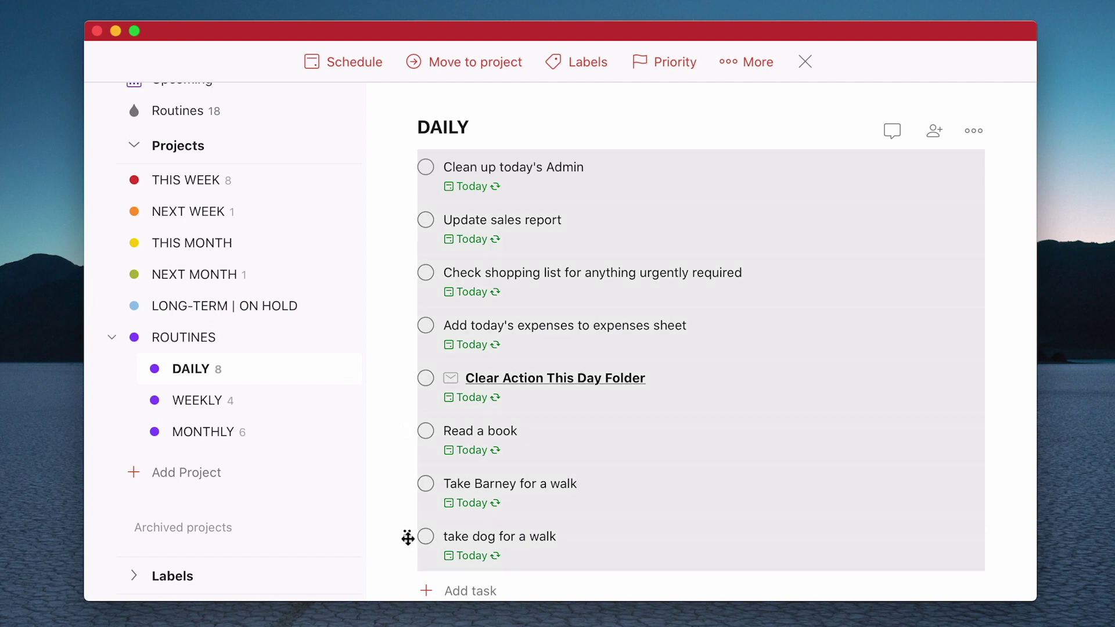
scroll(408, 538, down, 3)
scroll(407, 537, up, 3)
Step: Move the selected tasks into ROUTINES' DAILY section and check them there
click(470, 69)
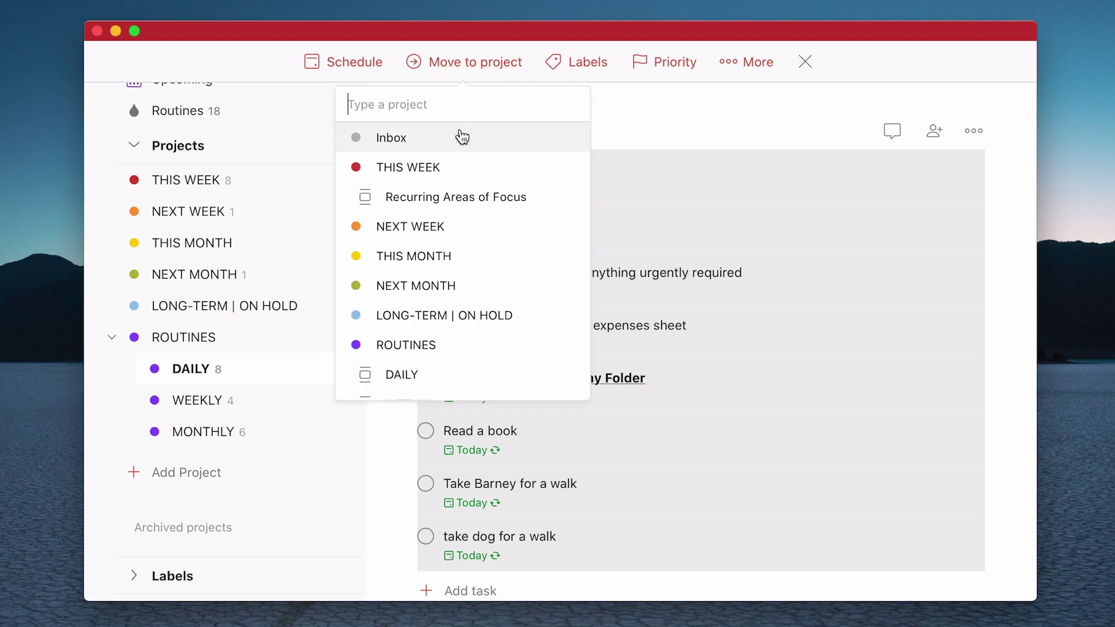
scroll(446, 226, down, 5)
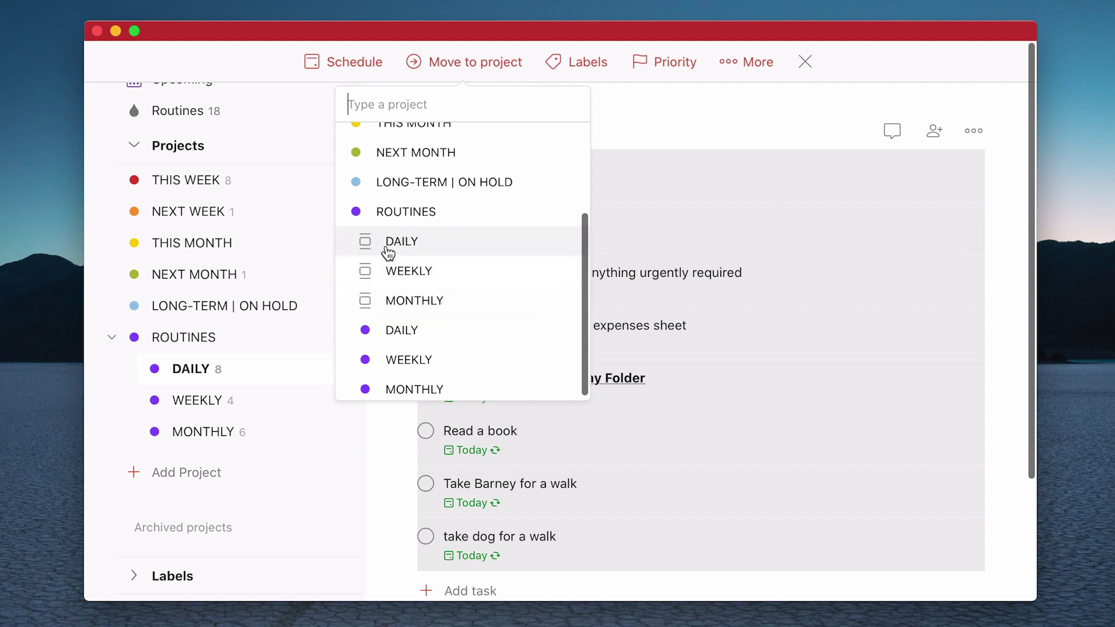
click(408, 244)
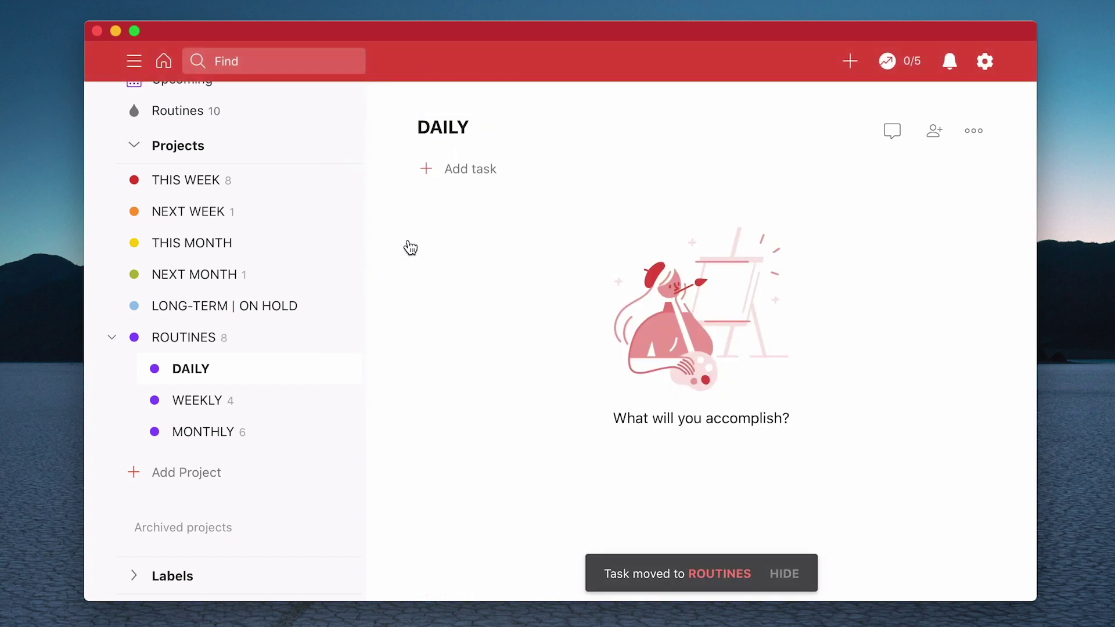
click(199, 337)
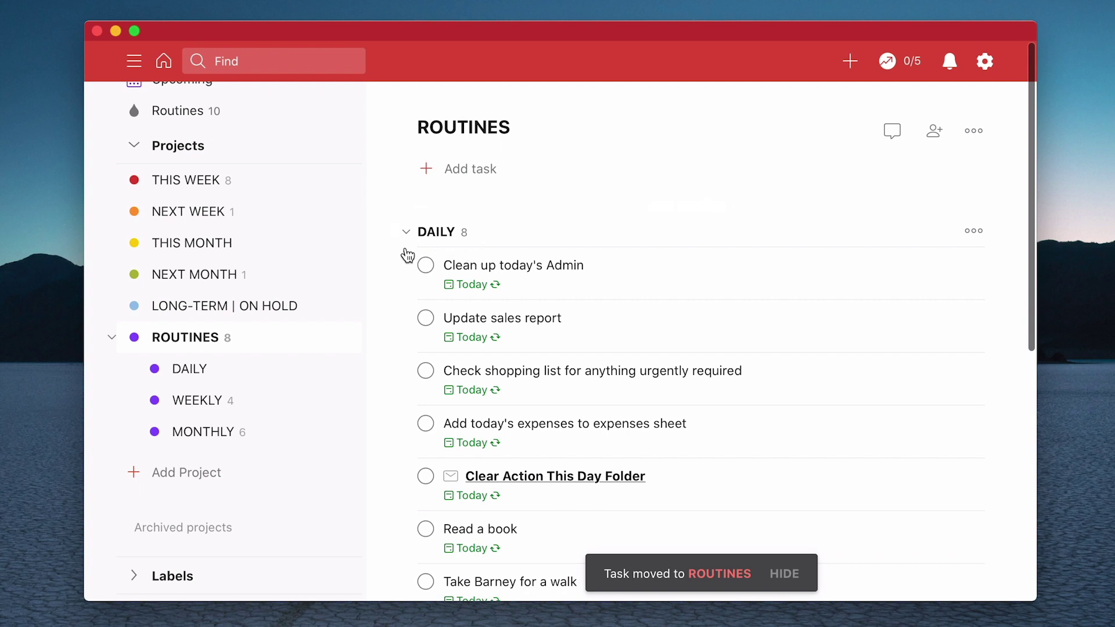
scroll(412, 295, down, 5)
scroll(412, 295, up, 5)
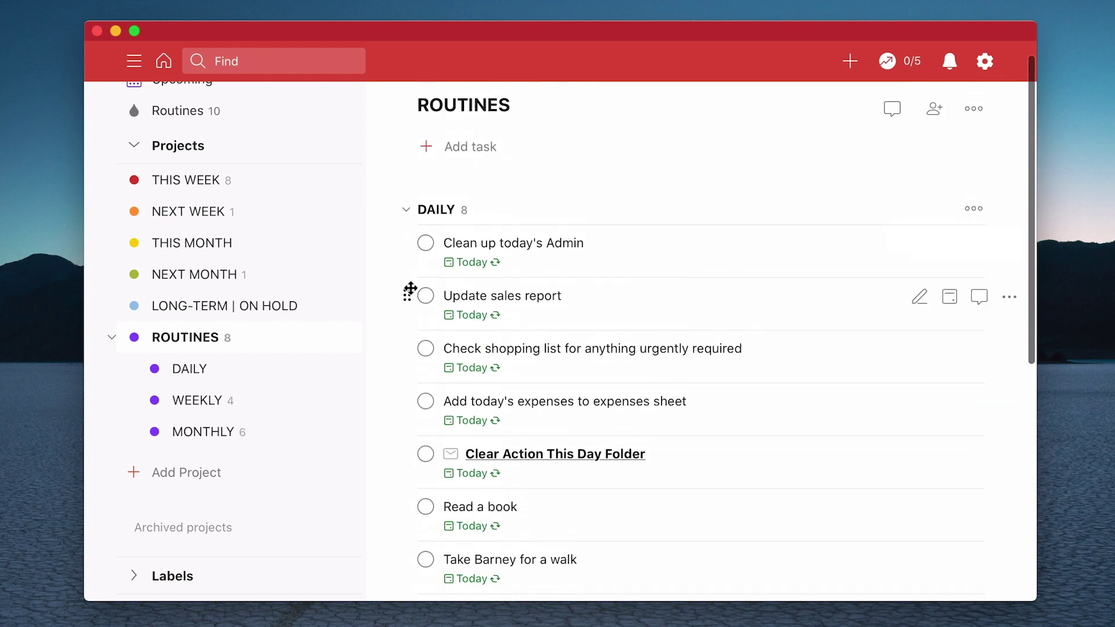
Step: Move the four WEEKLY sub-project tasks into ROUTINES' WEEKLY section, then show MONTHLY
click(207, 399)
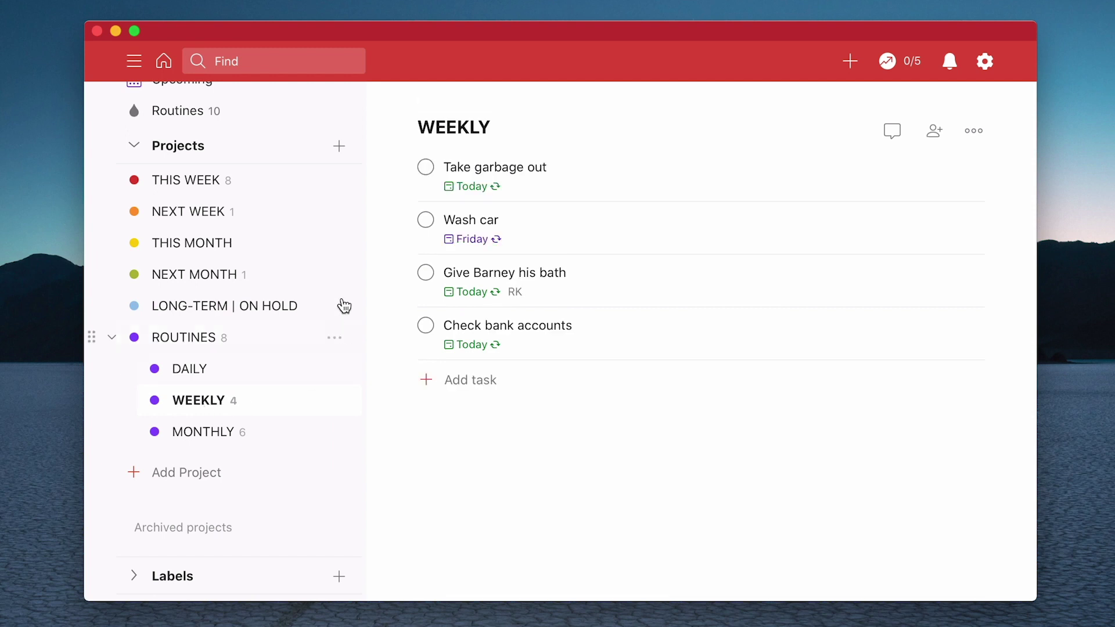
super+click(406, 168)
shift+click(403, 323)
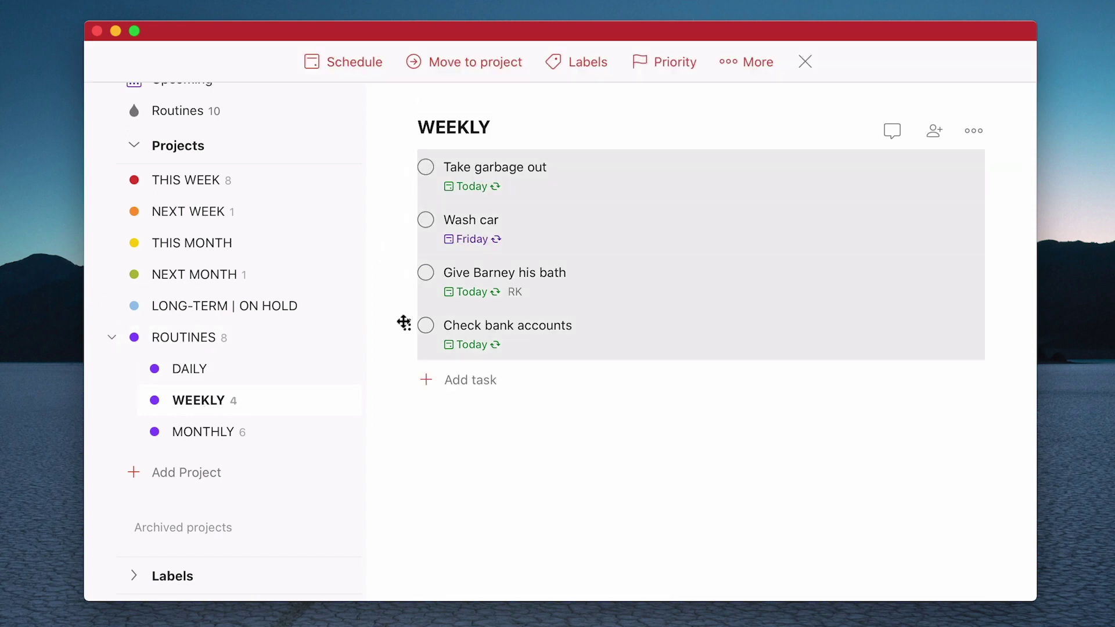
click(442, 72)
scroll(450, 180, down, 2)
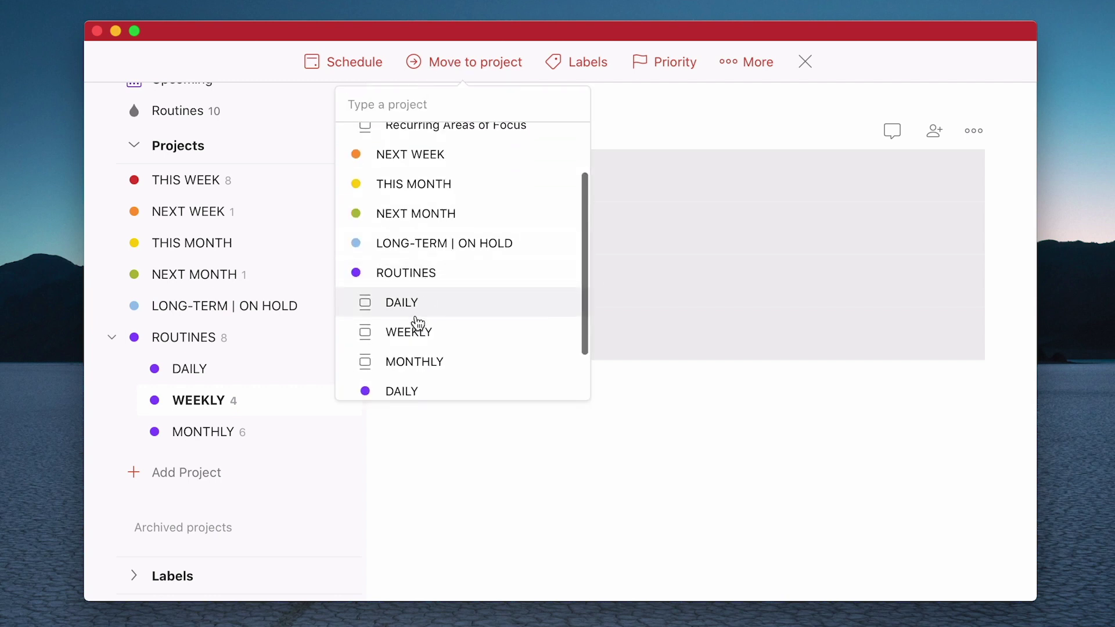
click(412, 344)
click(228, 435)
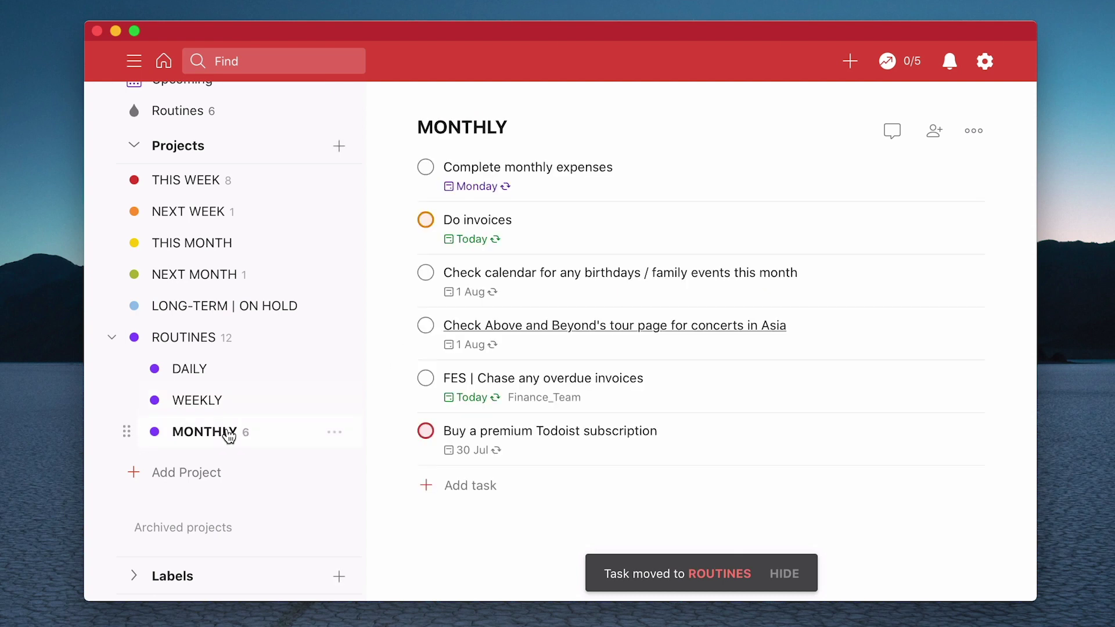
Step: Select all six monthly tasks and move them into the ROUTINES › MONTHLY section
click(408, 169)
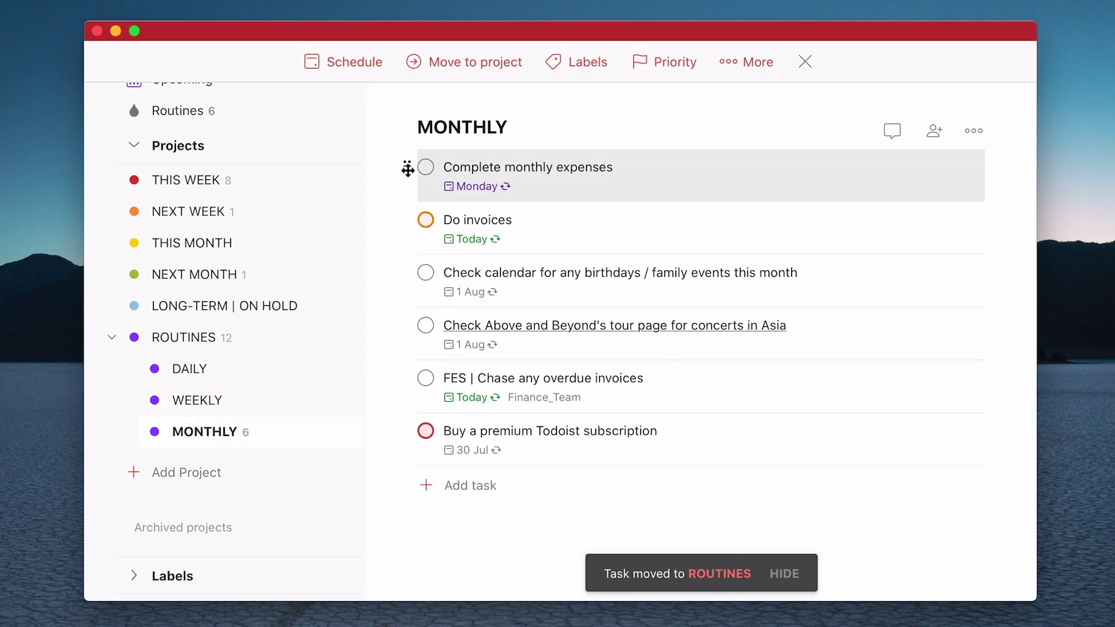
shift+click(408, 427)
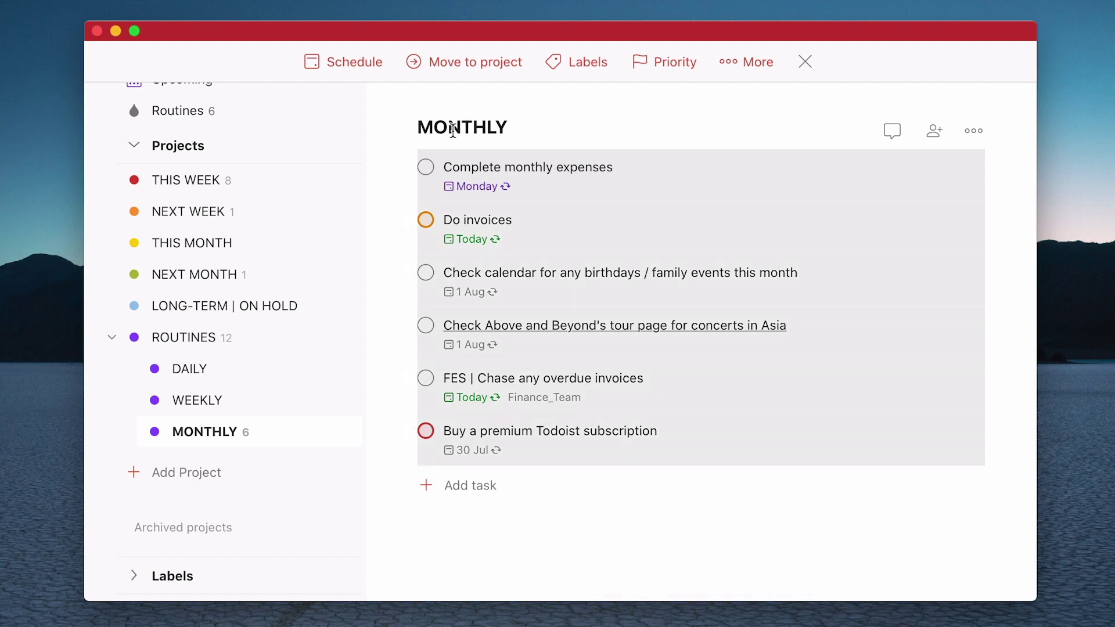
click(460, 70)
scroll(426, 287, down, 4)
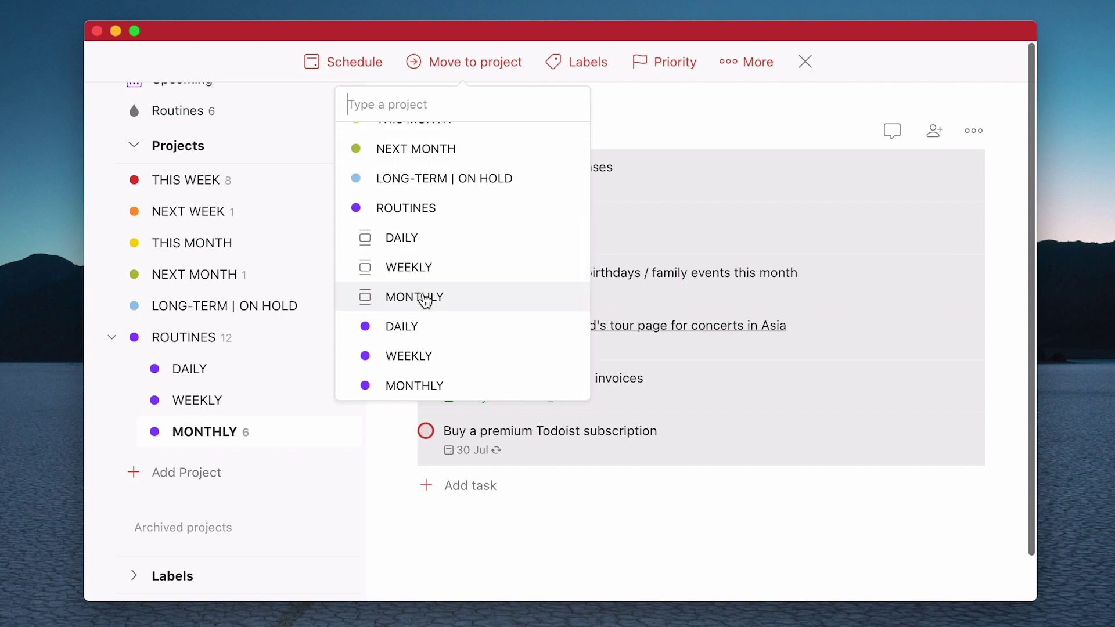
click(425, 300)
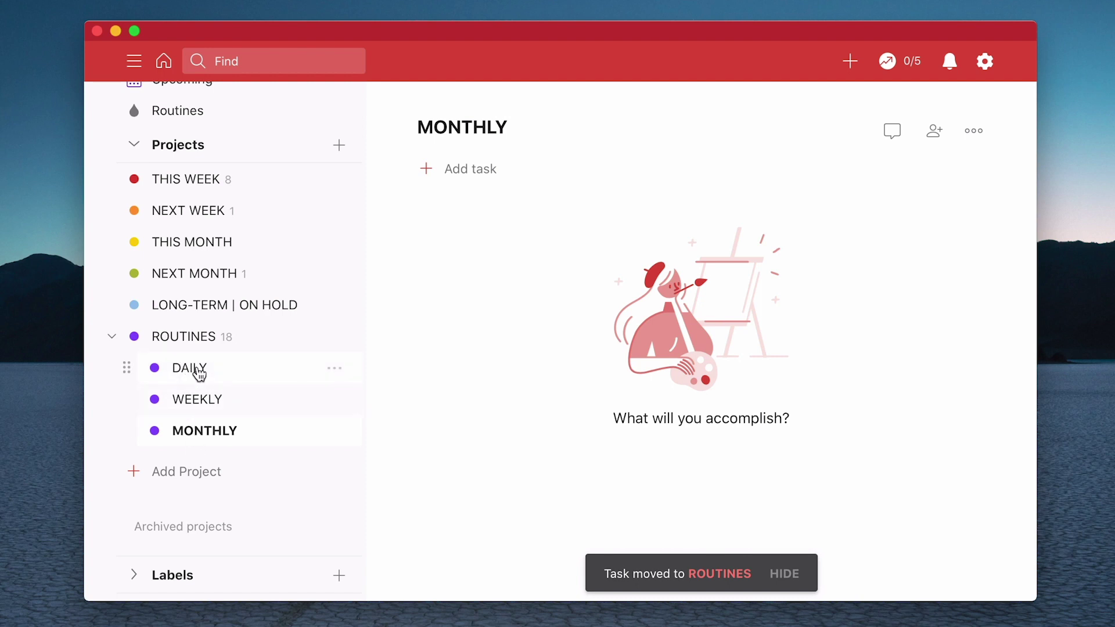
Step: Archive the DAILY, WEEKLY and MONTHLY sub-projects from the sidebar
right_click(336, 368)
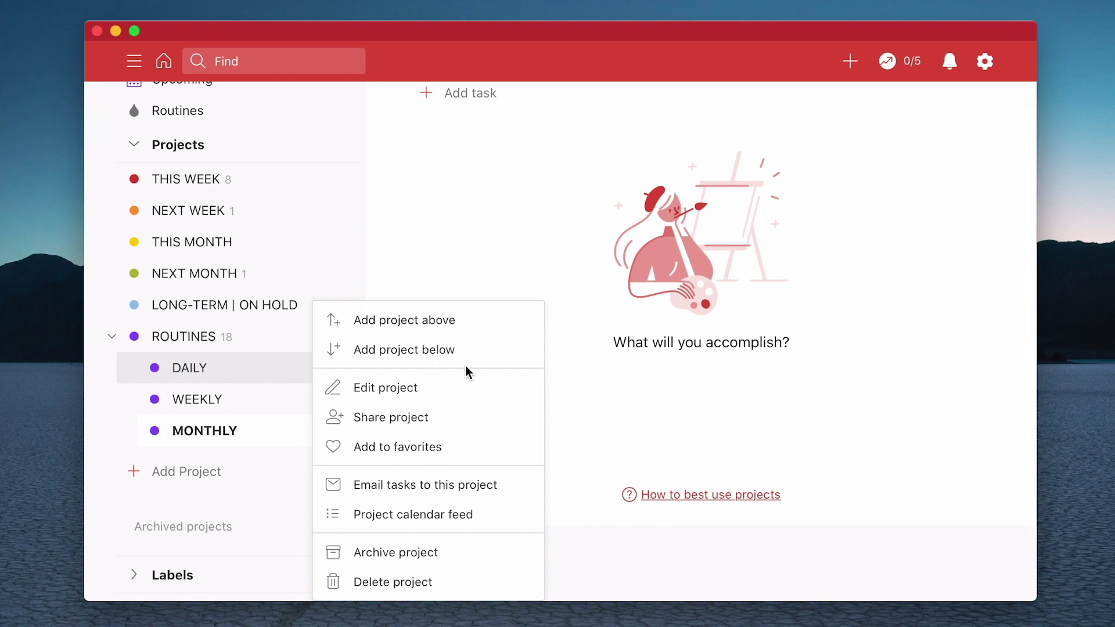
click(397, 556)
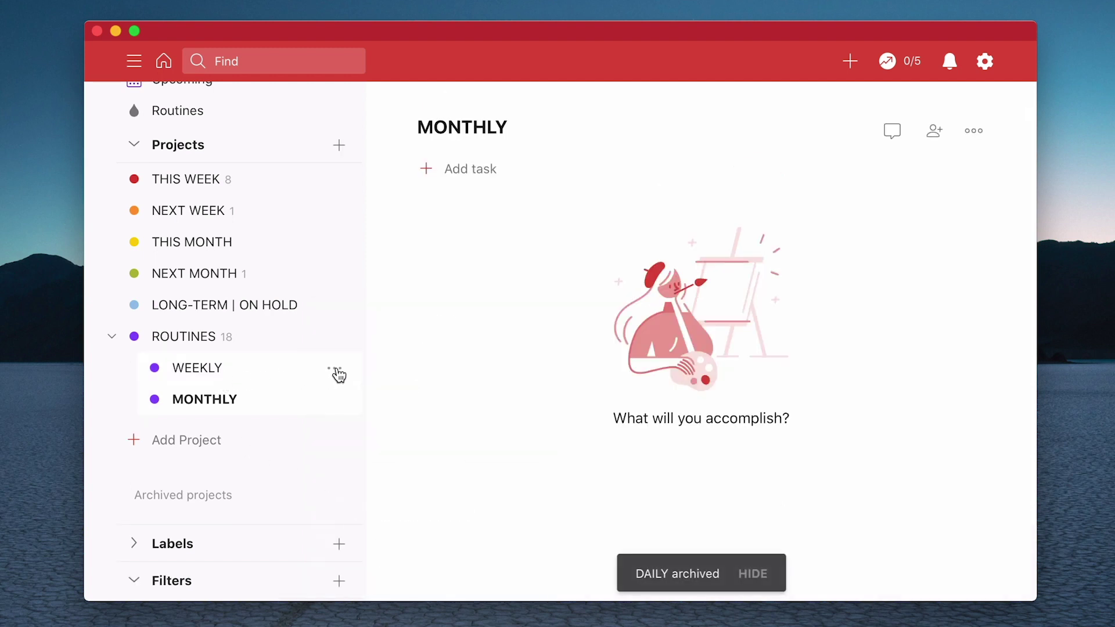
click(336, 371)
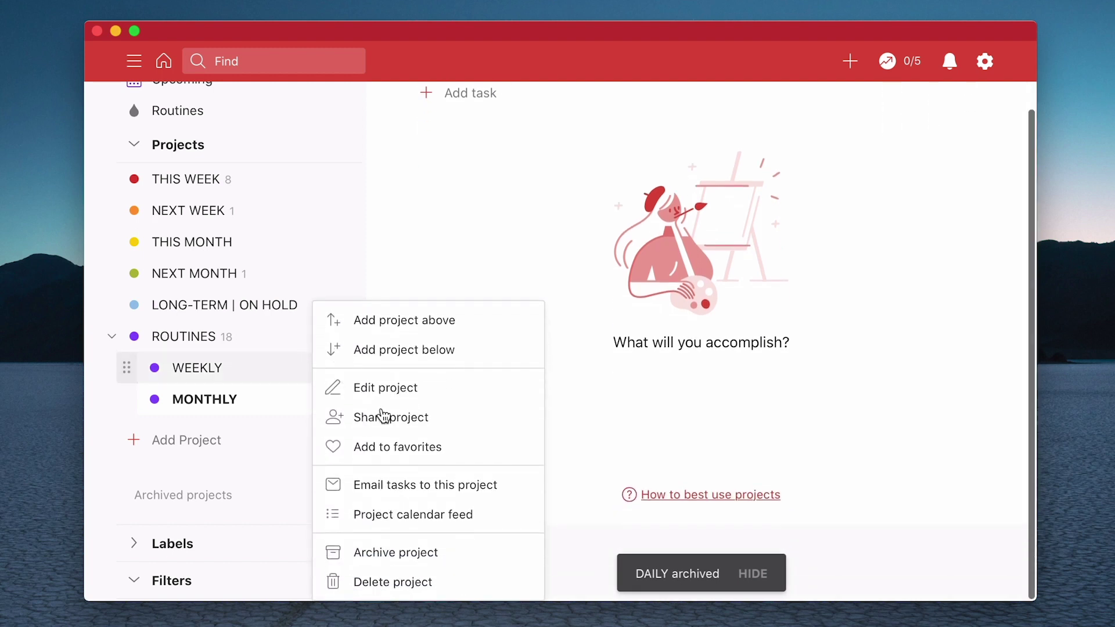
click(452, 559)
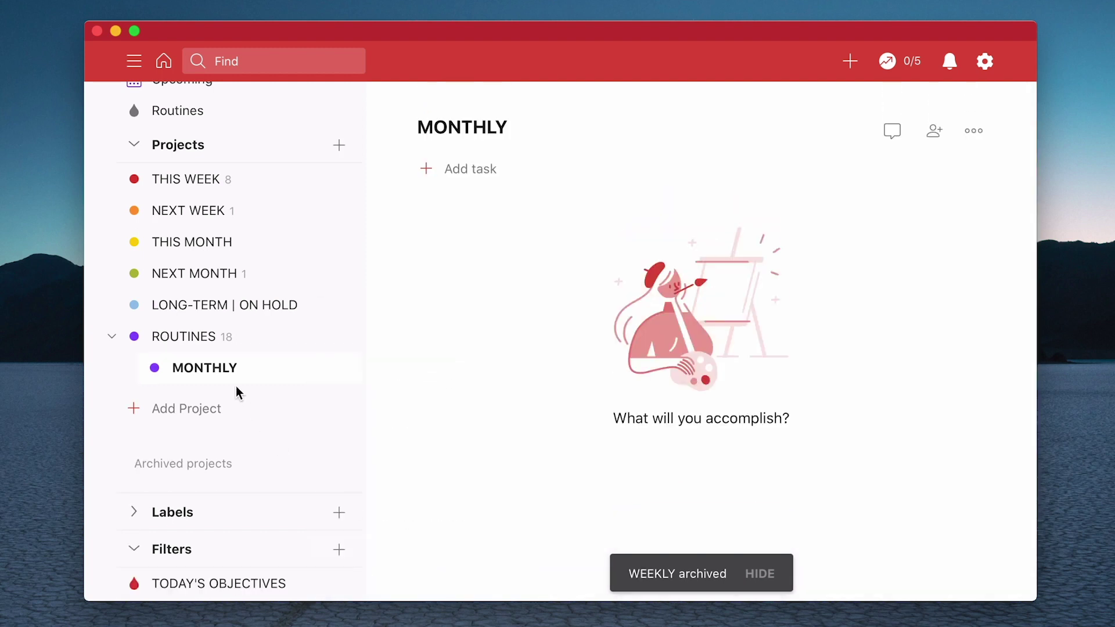
click(336, 371)
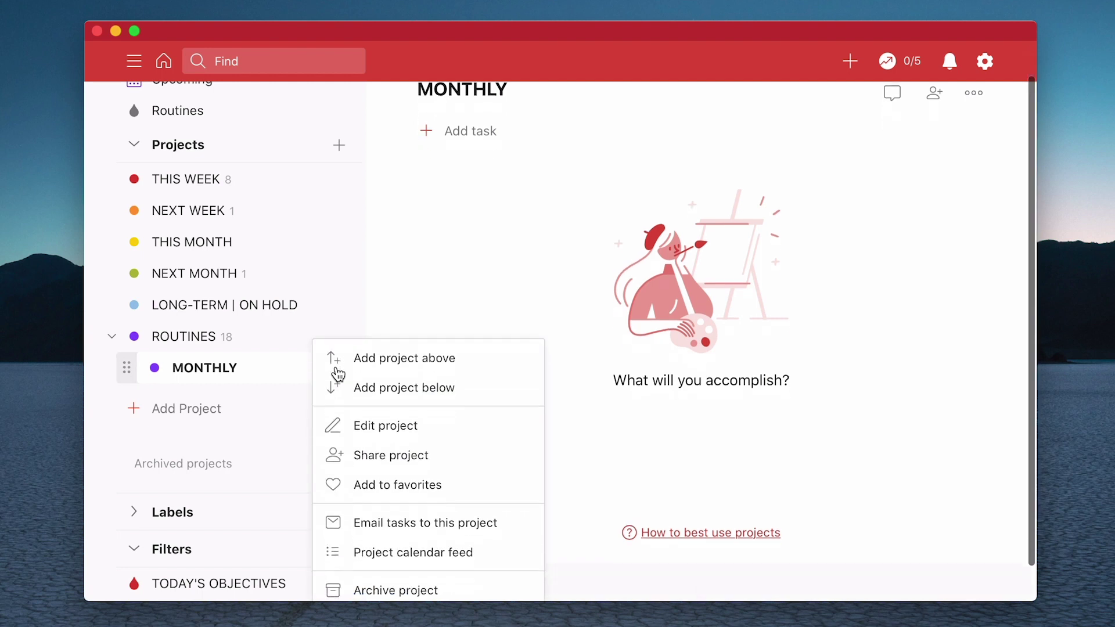
click(394, 553)
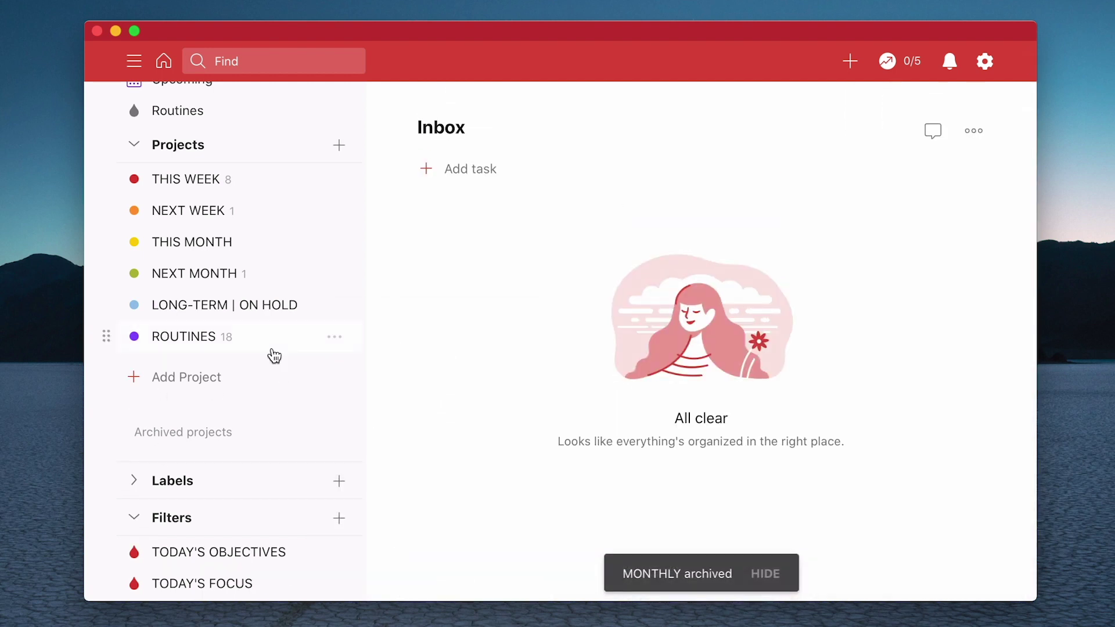
scroll(273, 355, up, 3)
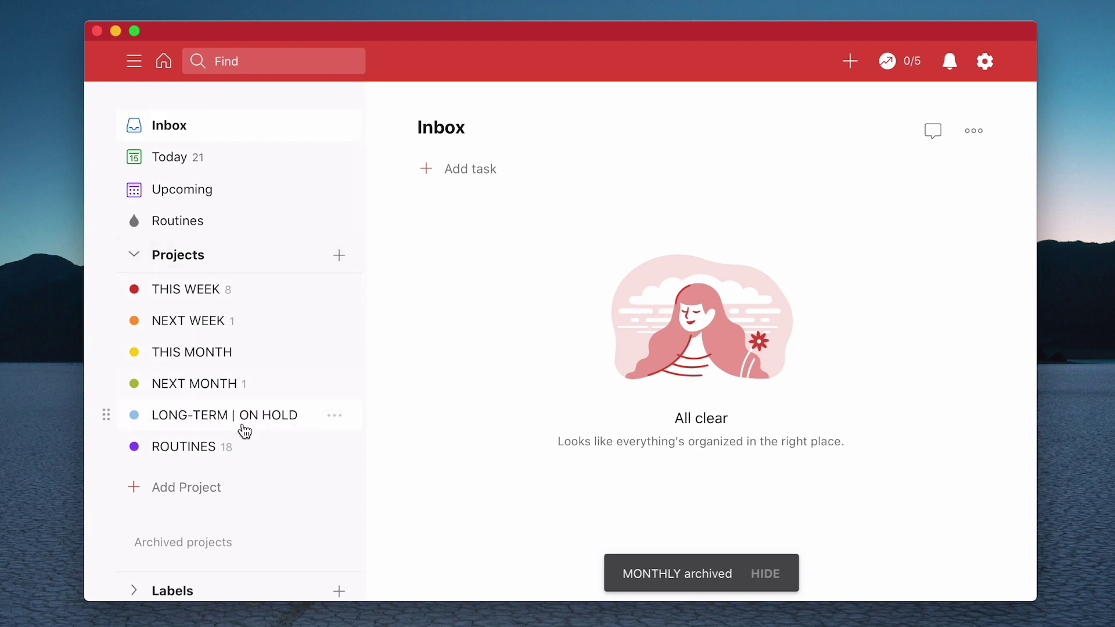
Step: Review ROUTINES' sections, briefly opening the 'Take Barney for a walk' task details
click(212, 446)
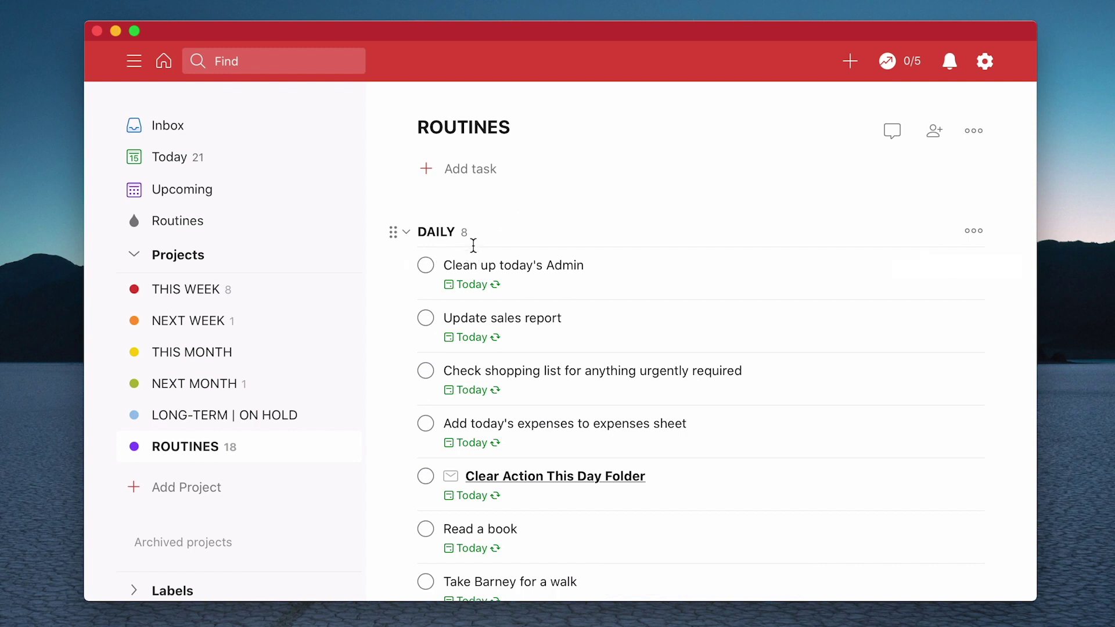
scroll(470, 244, down, 5)
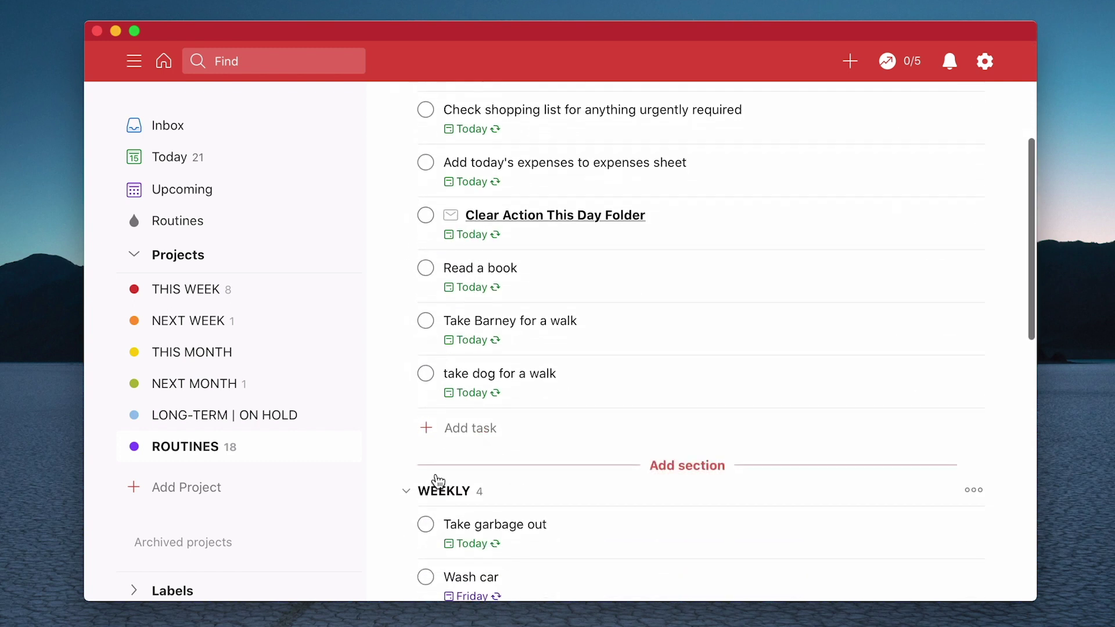
click(457, 318)
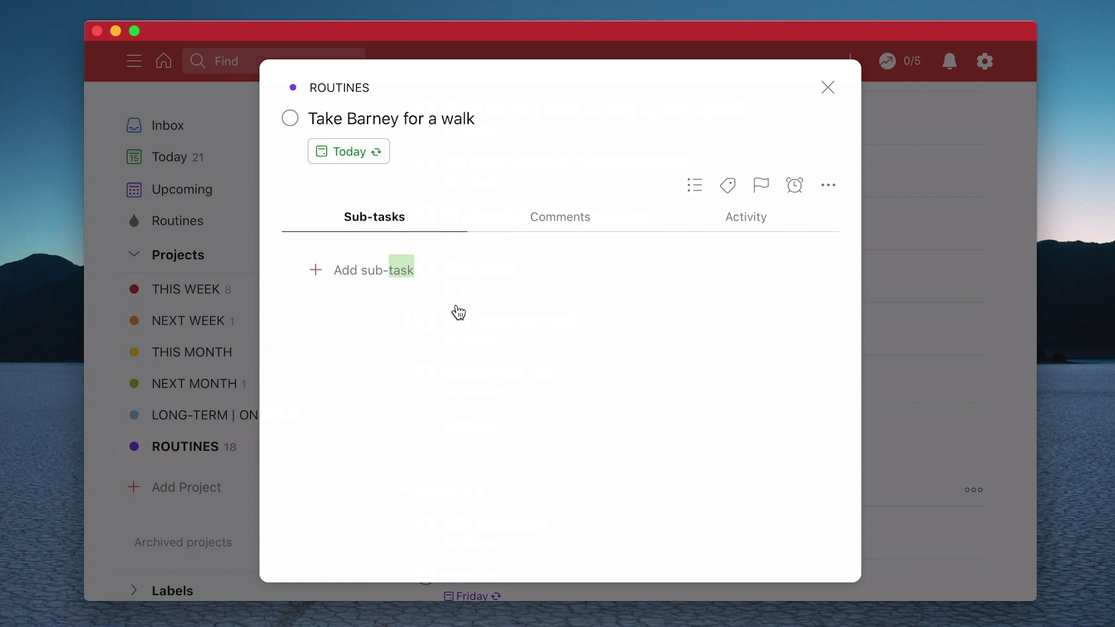
click(828, 87)
scroll(601, 369, down, 6)
scroll(601, 368, down, 6)
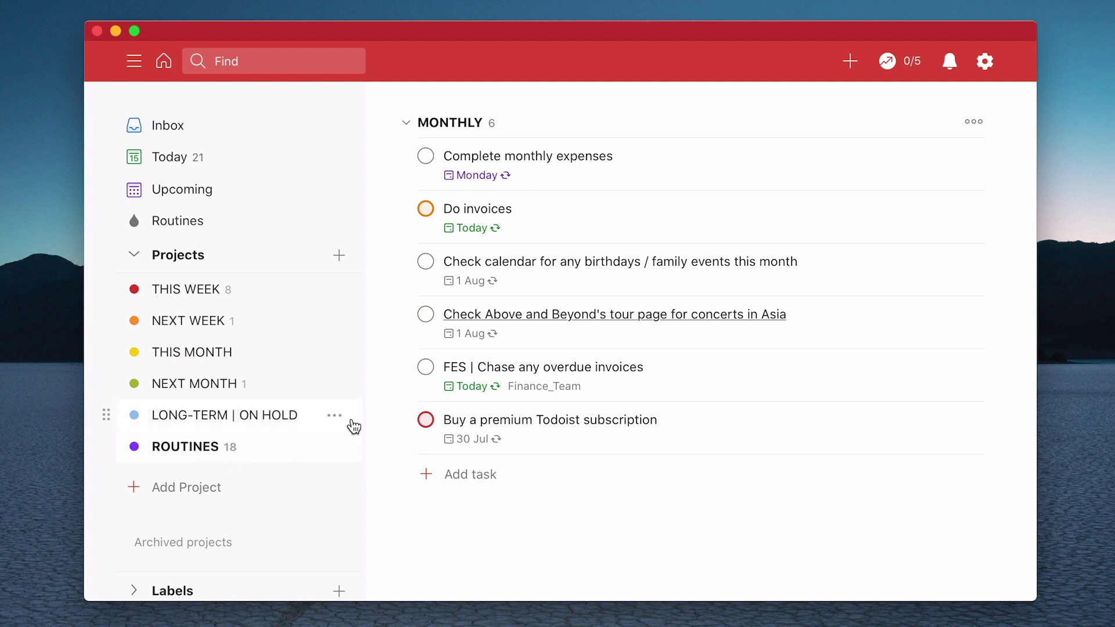
Step: View the THIS WEEK project and scroll through its Recurring Areas of Focus tasks
click(202, 295)
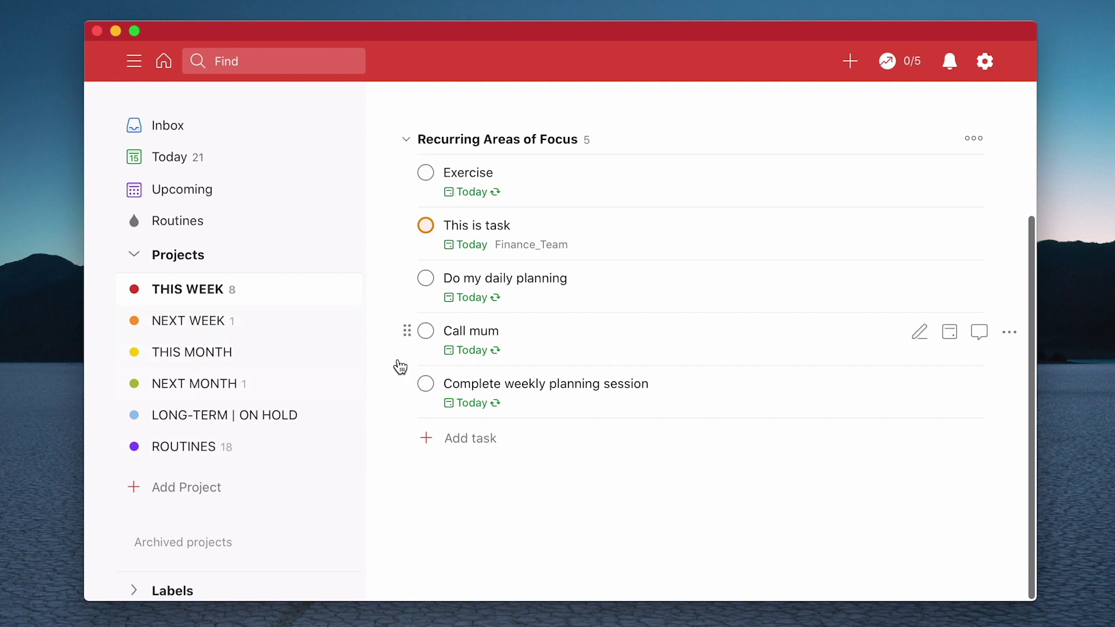
scroll(398, 366, up, 5)
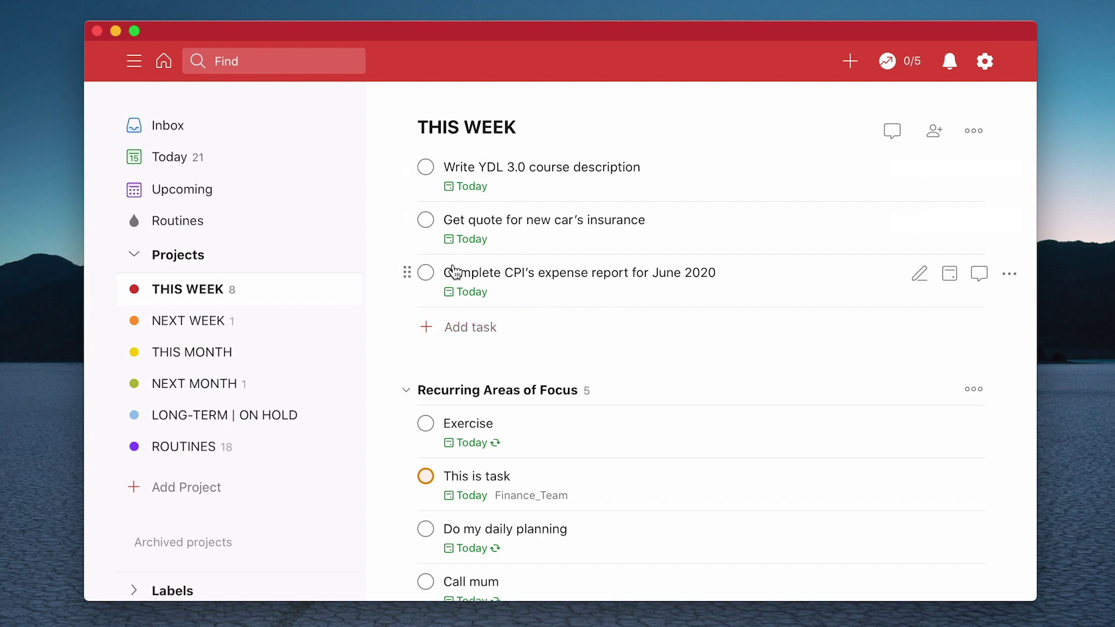
scroll(597, 376, down, 3)
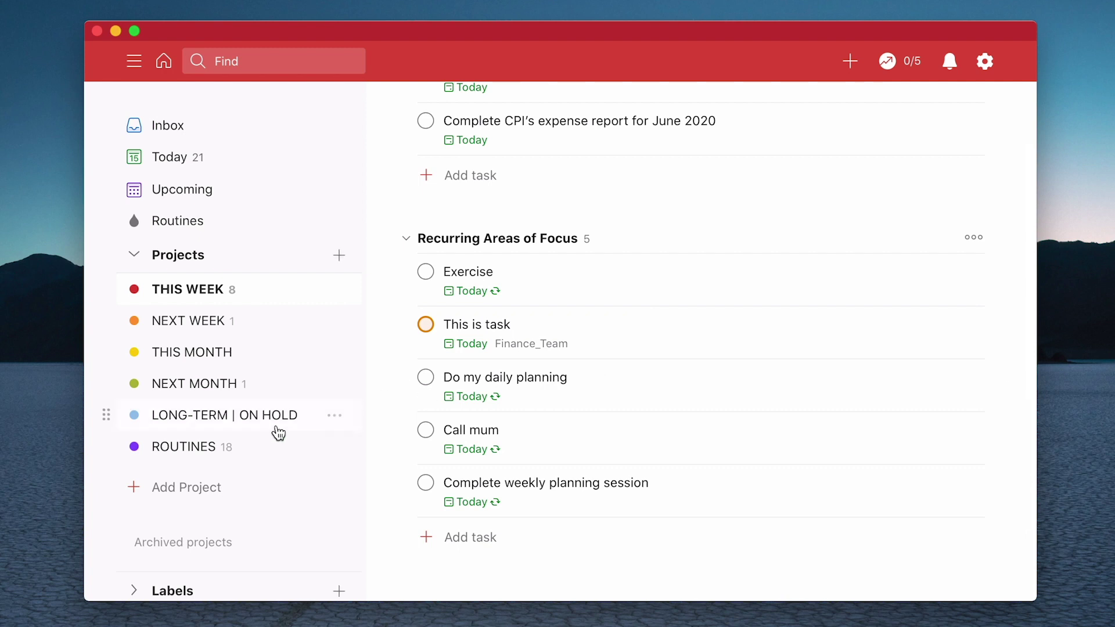
Step: Return to ROUTINES and collapse its DAILY, WEEKLY and MONTHLY sections
click(210, 452)
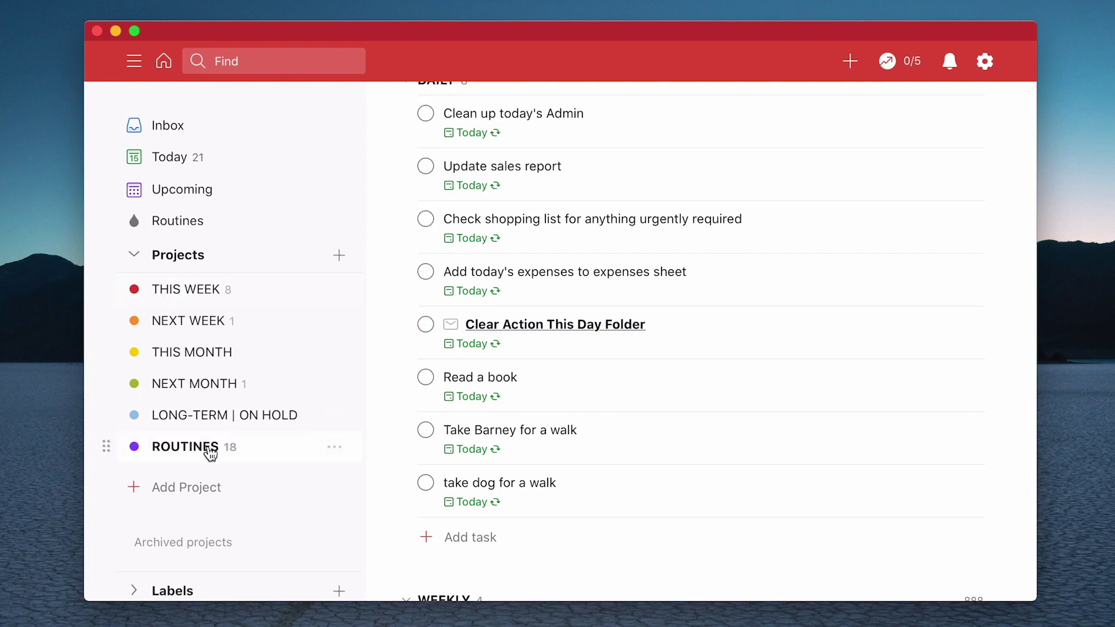
scroll(375, 409, up, 5)
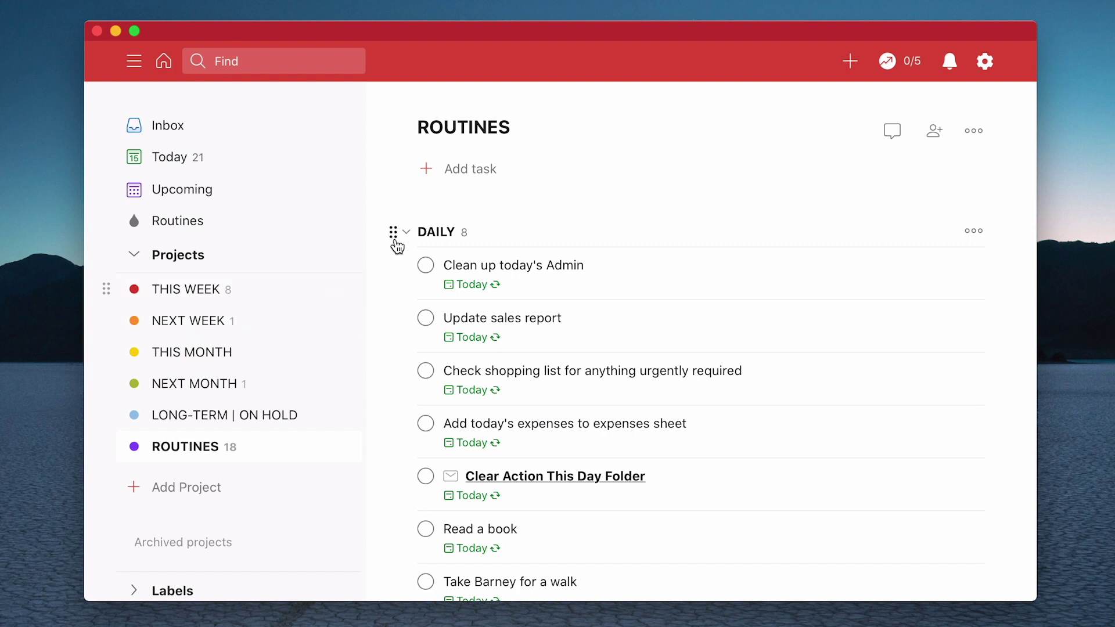
click(406, 234)
click(406, 235)
click(406, 234)
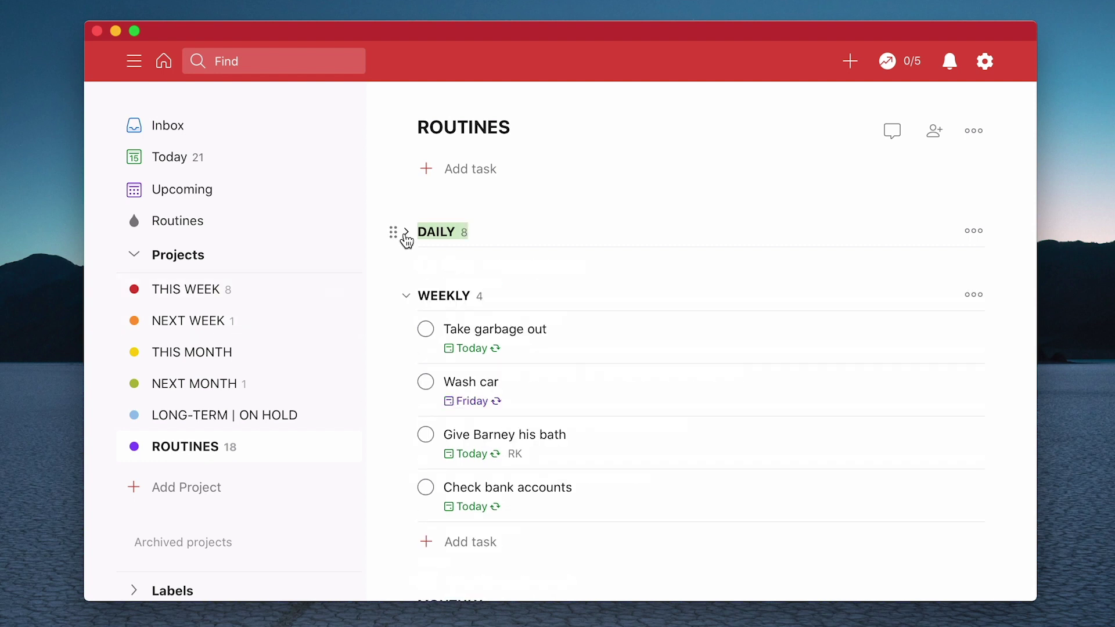
click(405, 295)
click(406, 359)
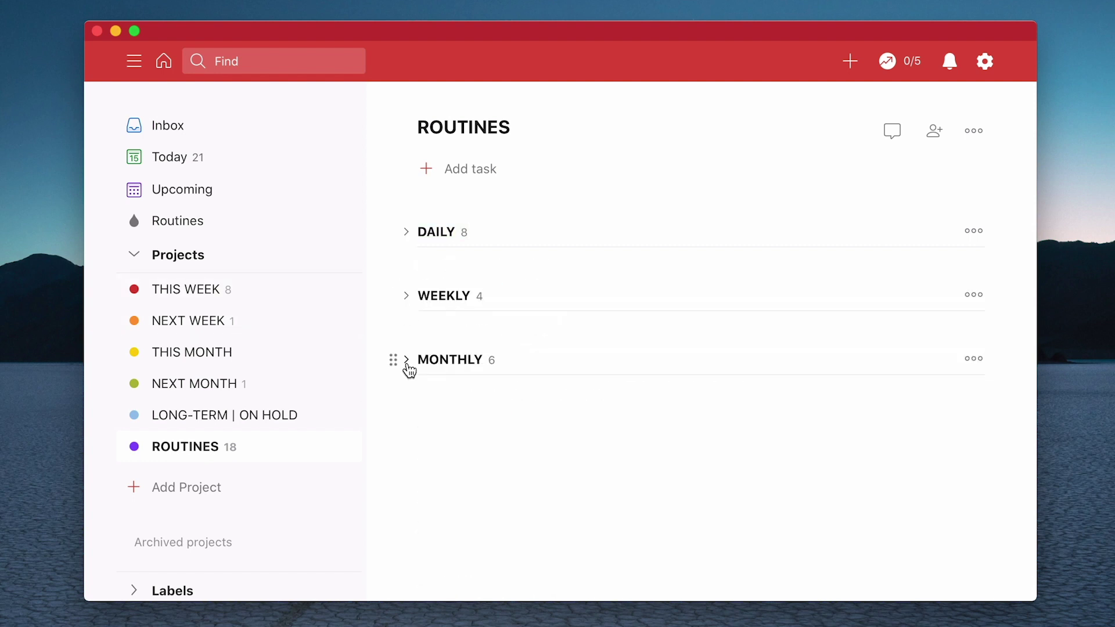
Step: Expand the DAILY, WEEKLY and MONTHLY sections again
click(406, 235)
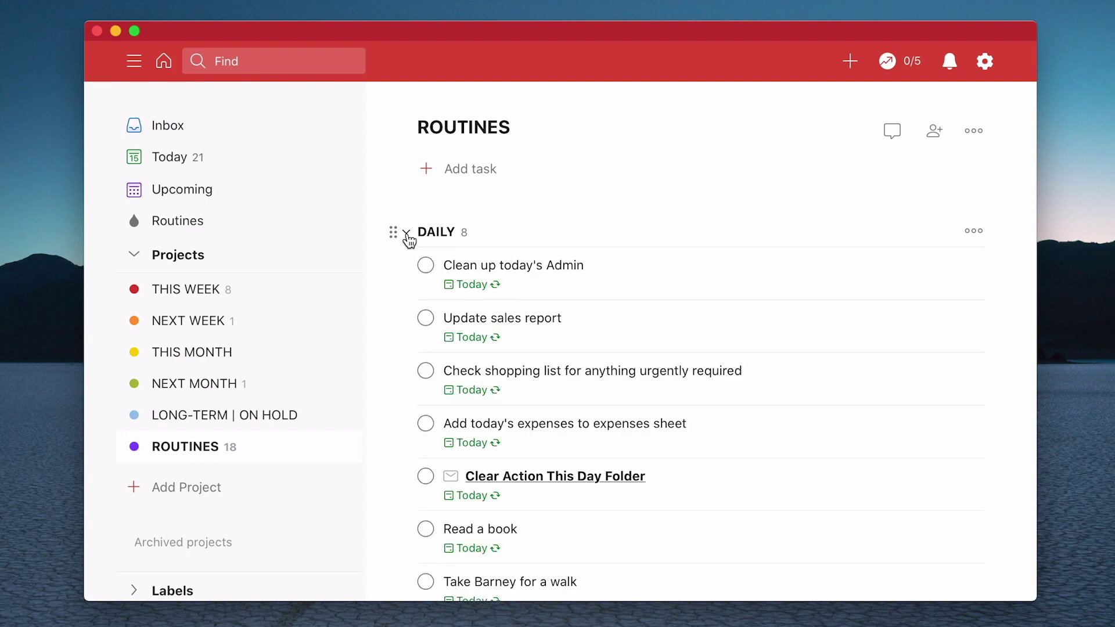
scroll(409, 240, down, 6)
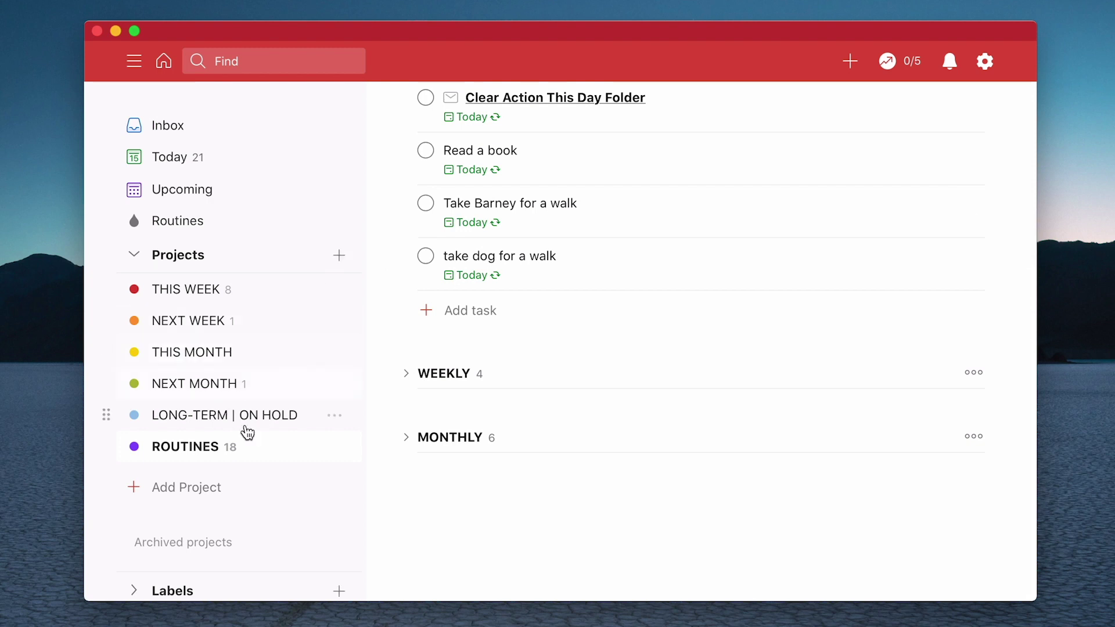
click(408, 376)
scroll(417, 522, down, 5)
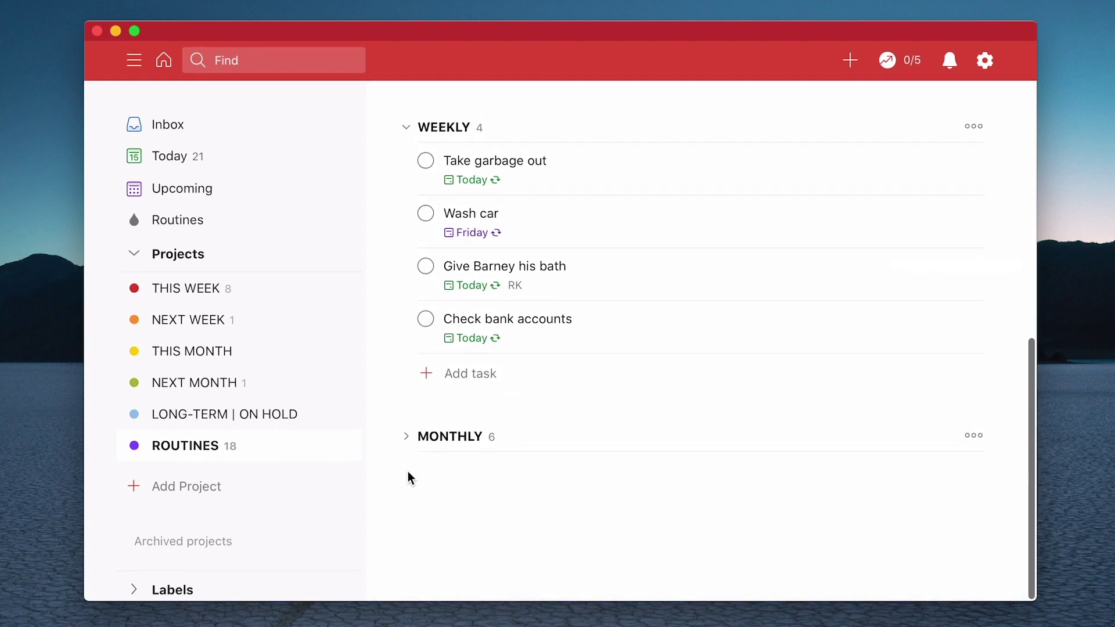
click(407, 446)
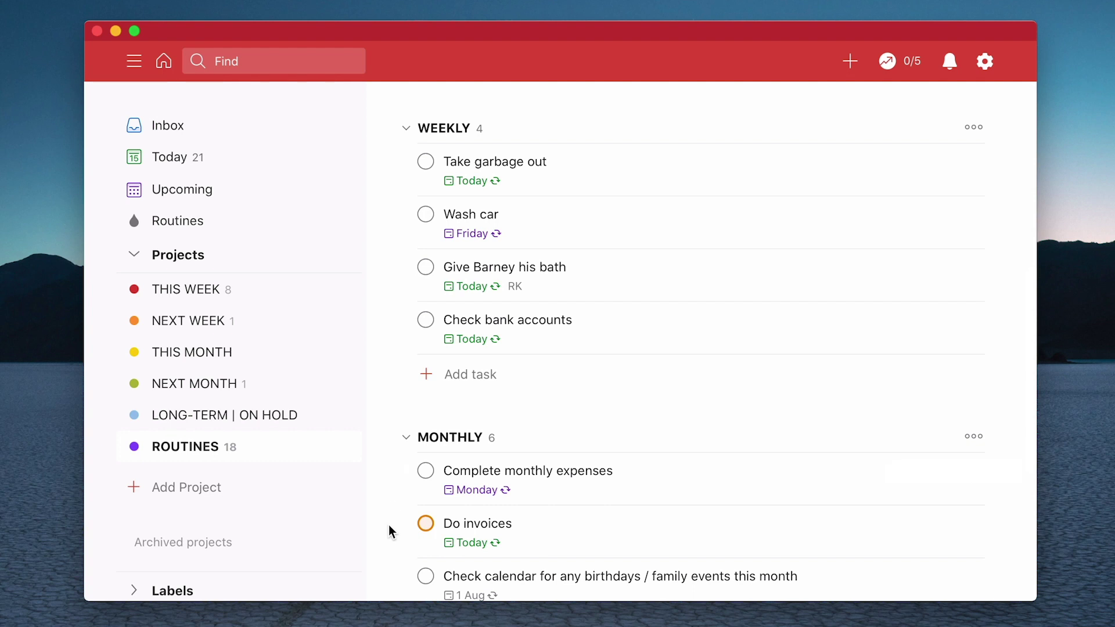
scroll(389, 525, up, 10)
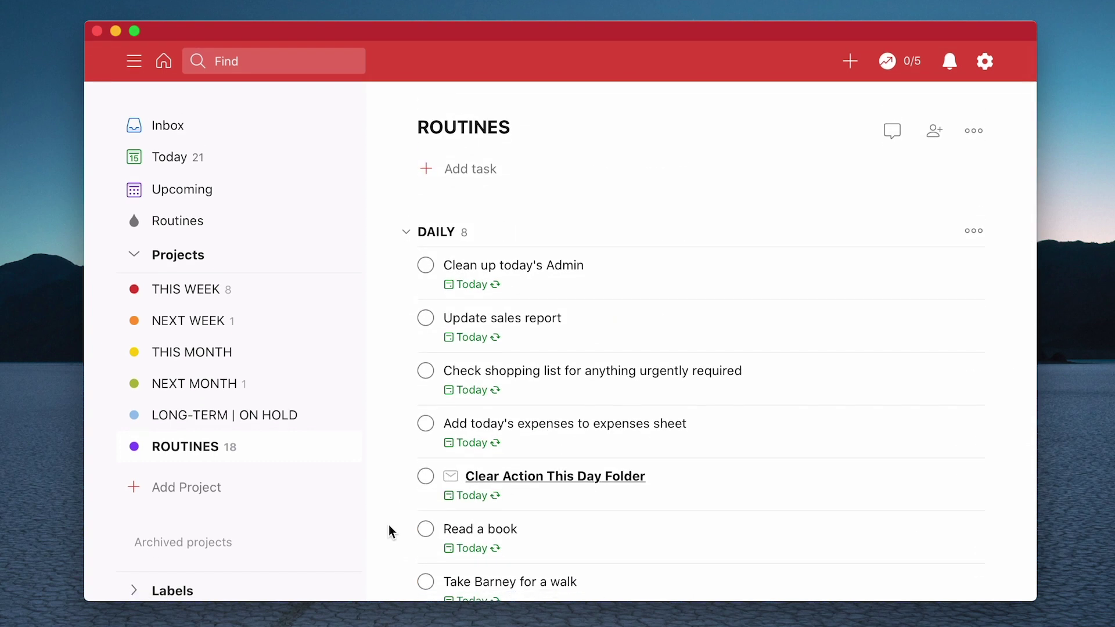